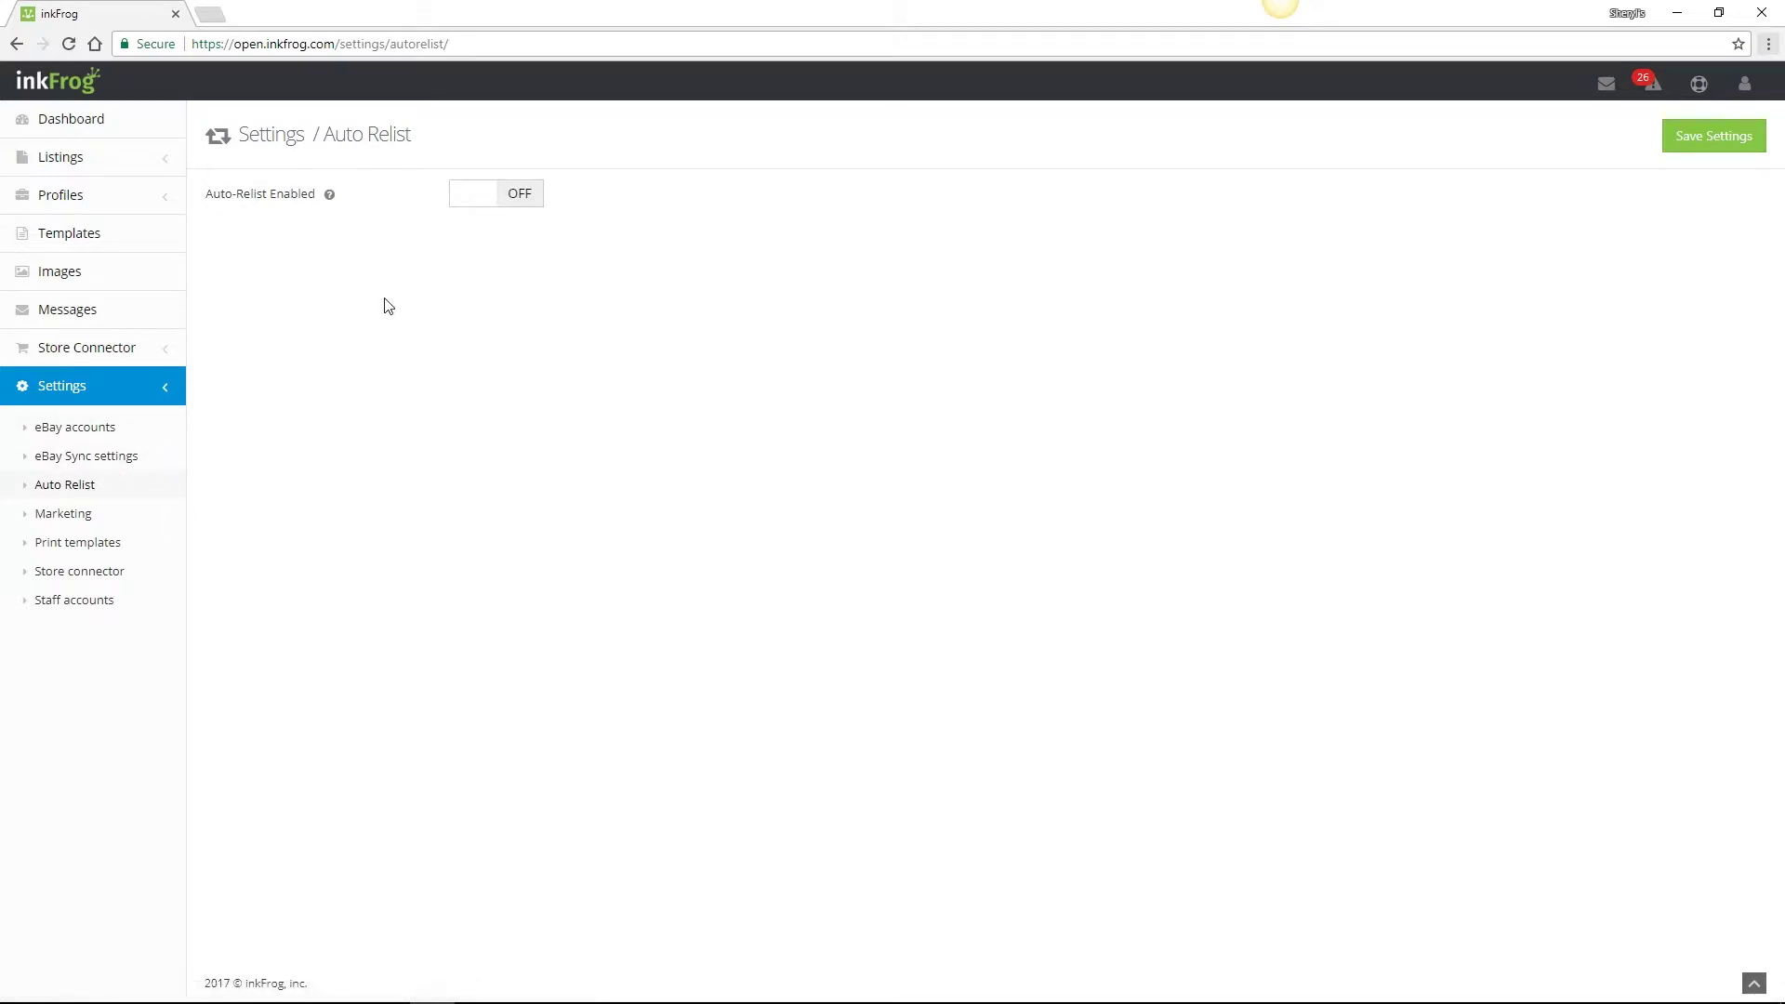
Turn on Auto-Relist for the account and keep Listing Status at Any Status
click(531, 202)
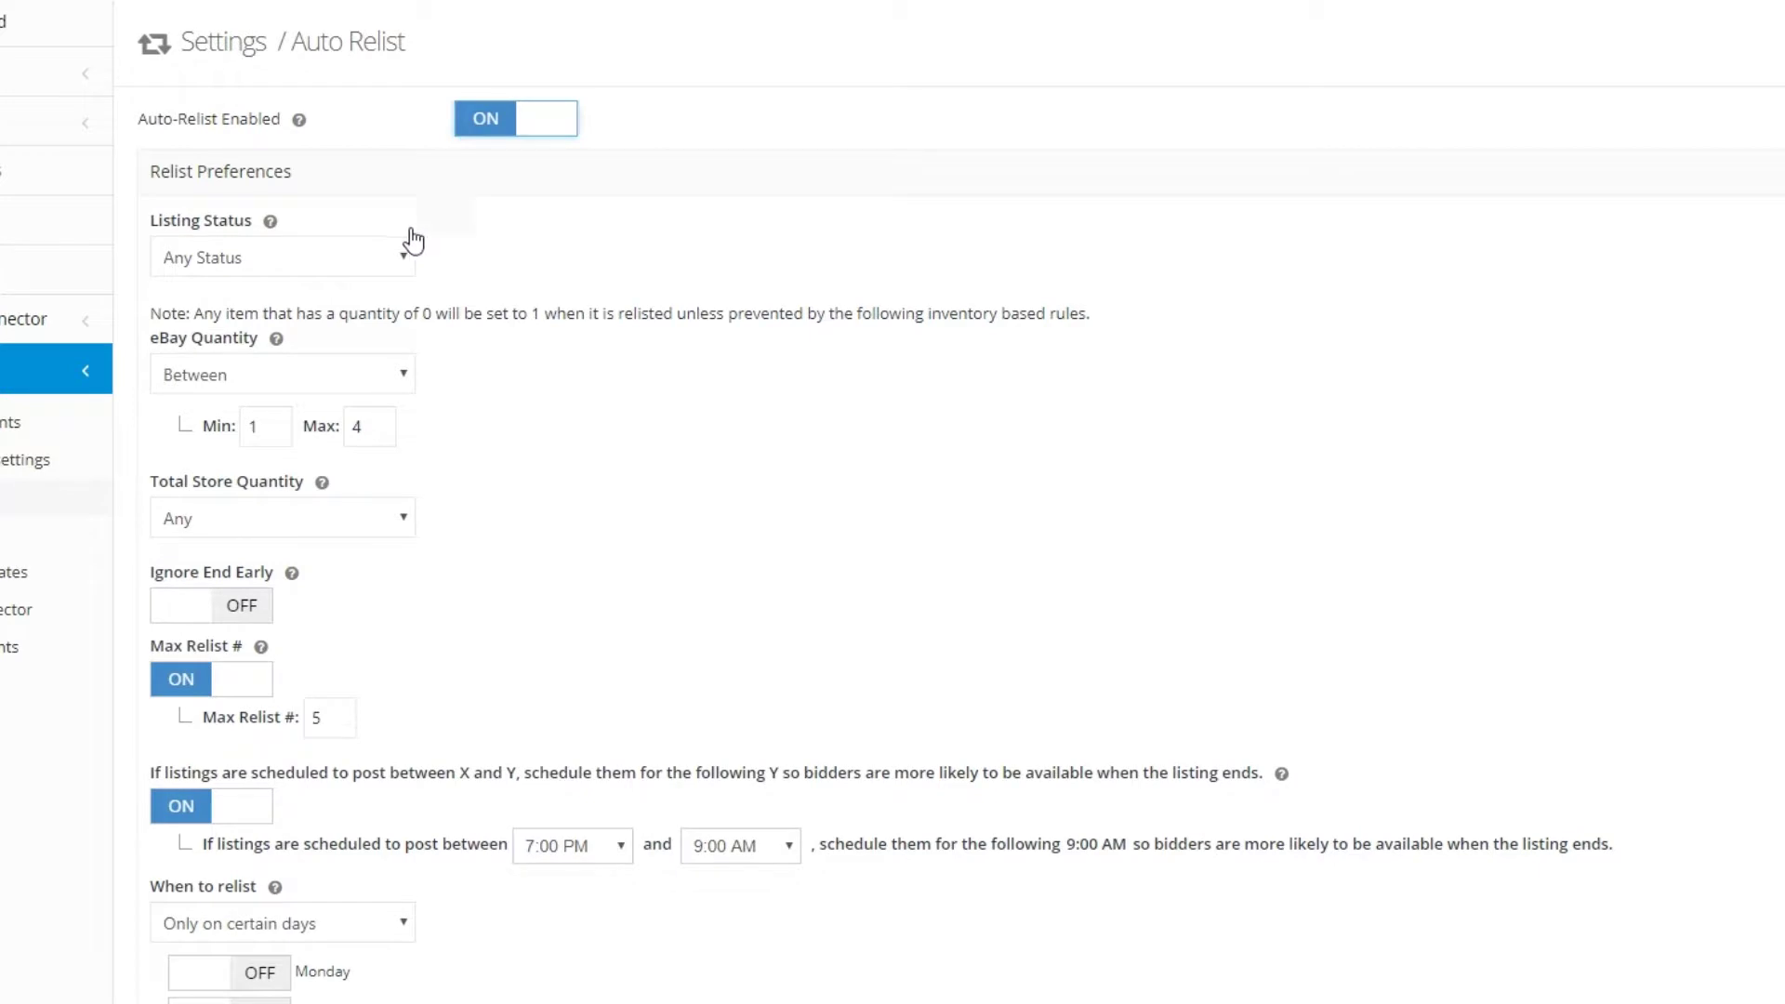
click(380, 261)
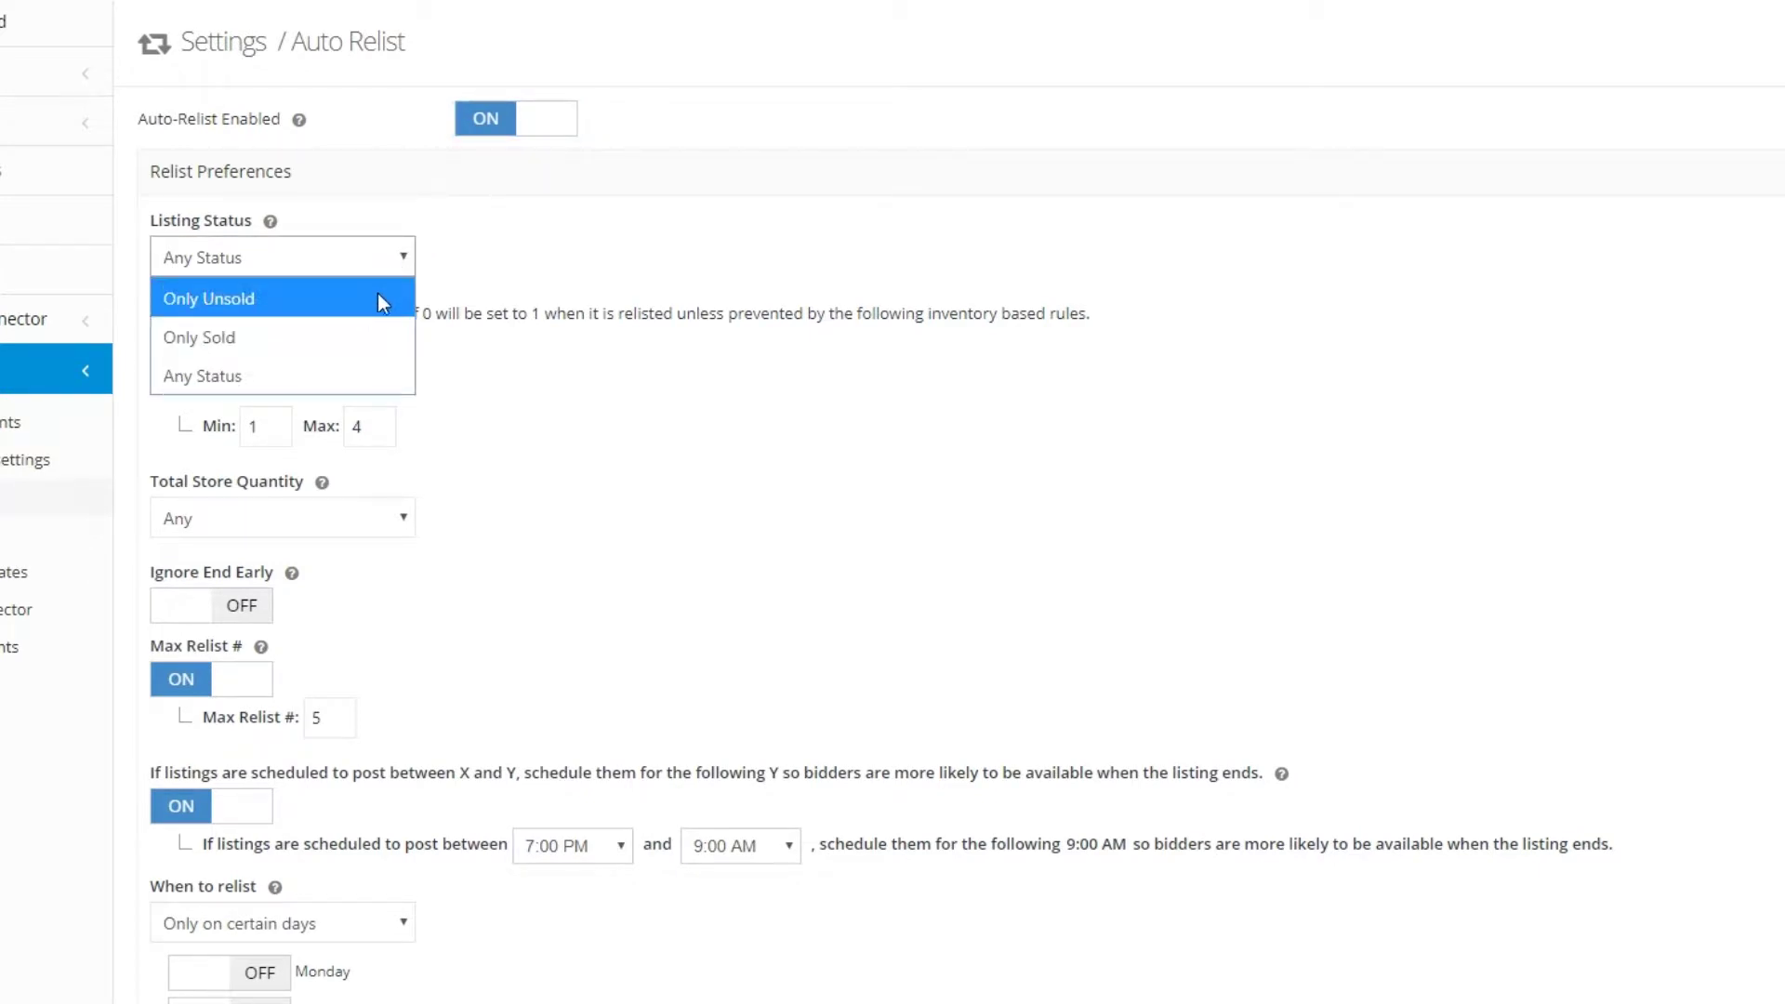
click(347, 382)
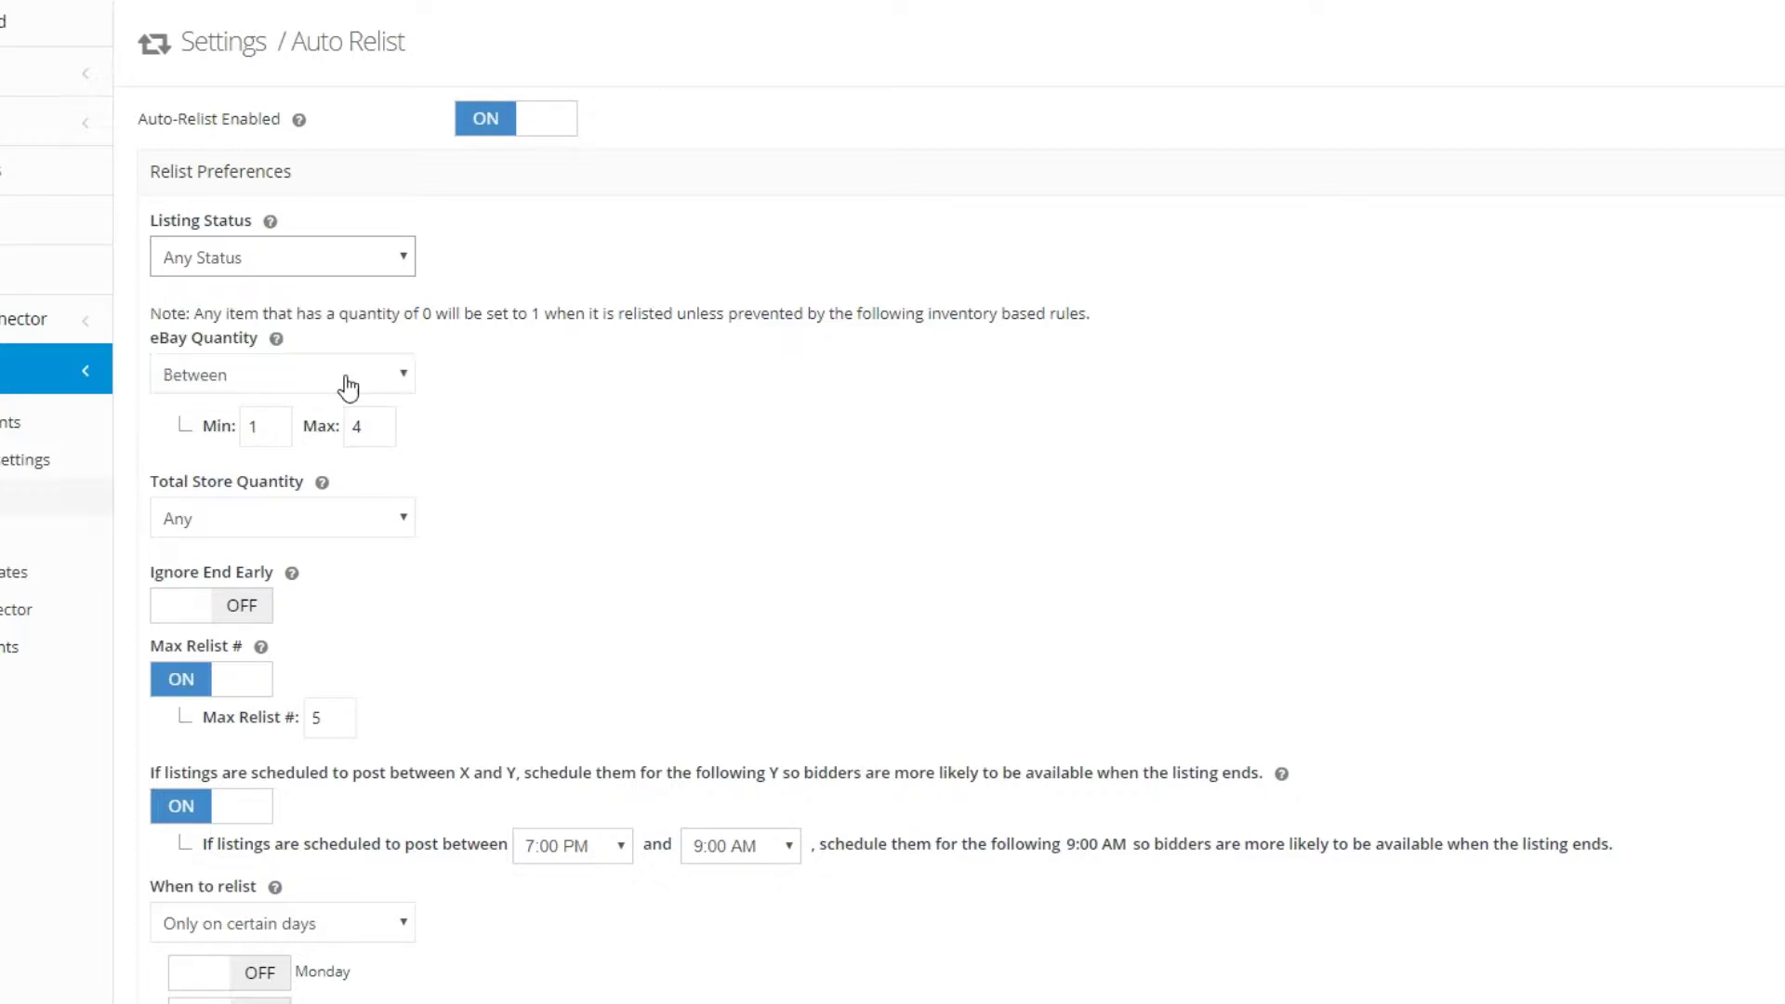
Set the eBay Quantity relist rule to More or Equal with quantity 1
click(449, 347)
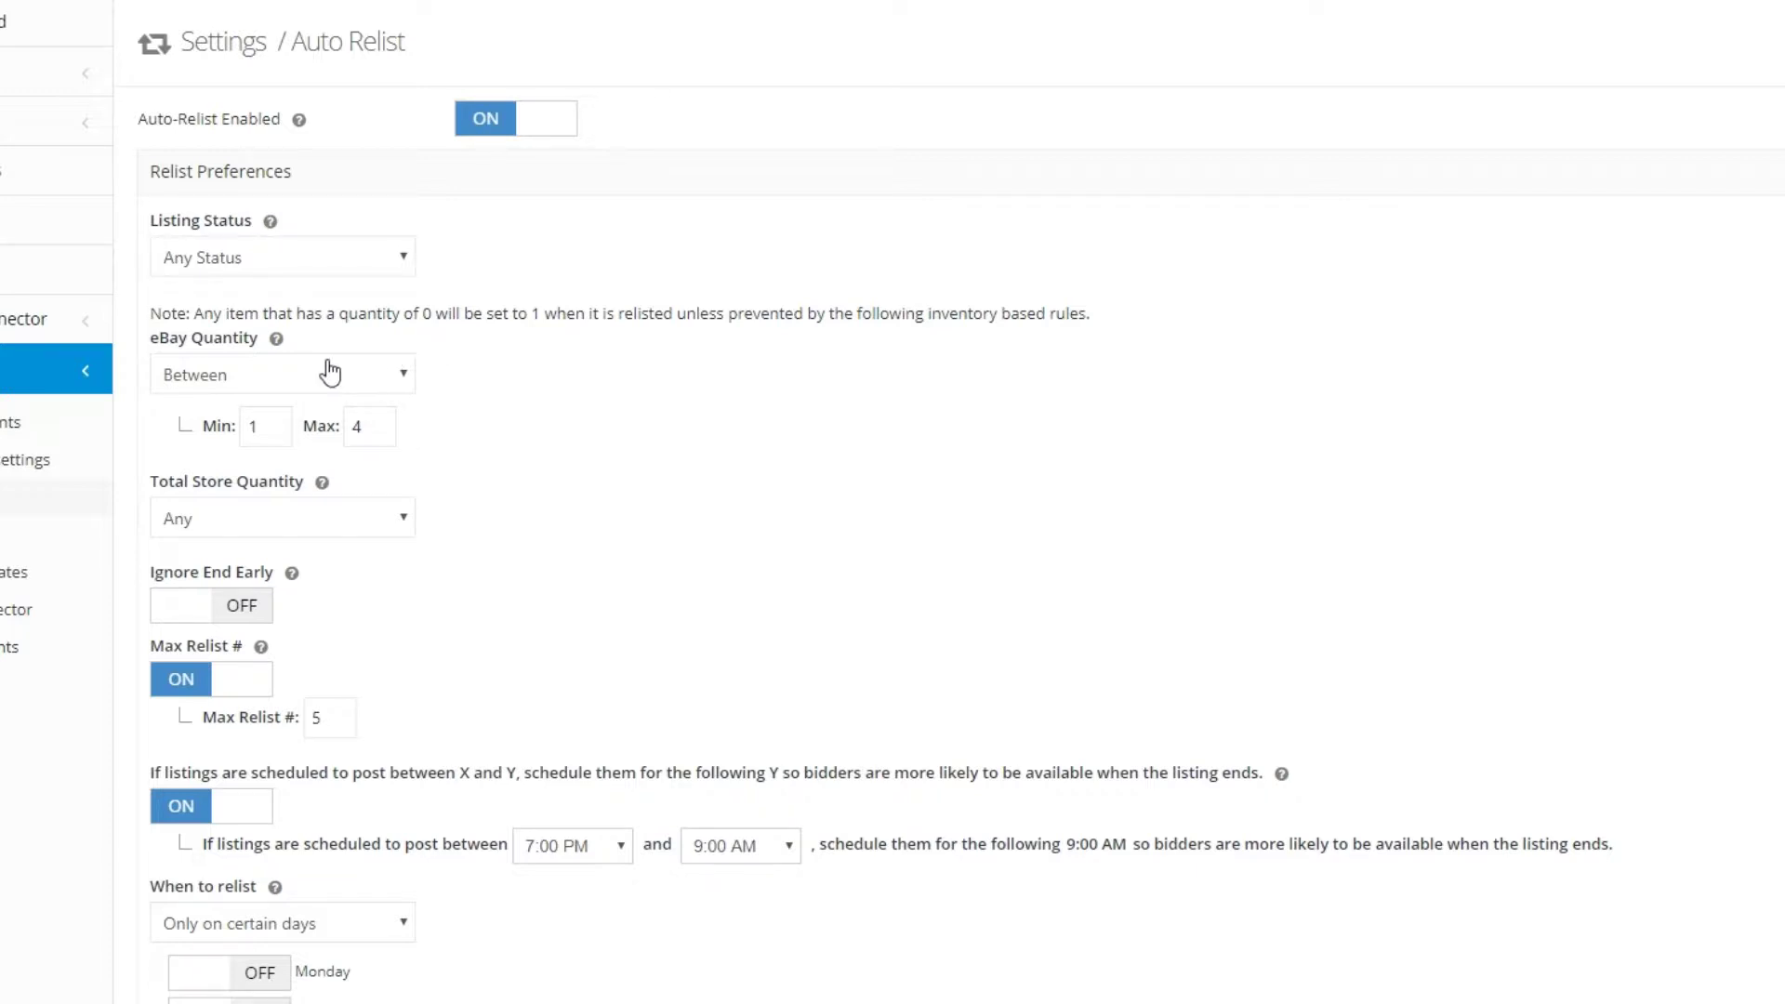
click(390, 381)
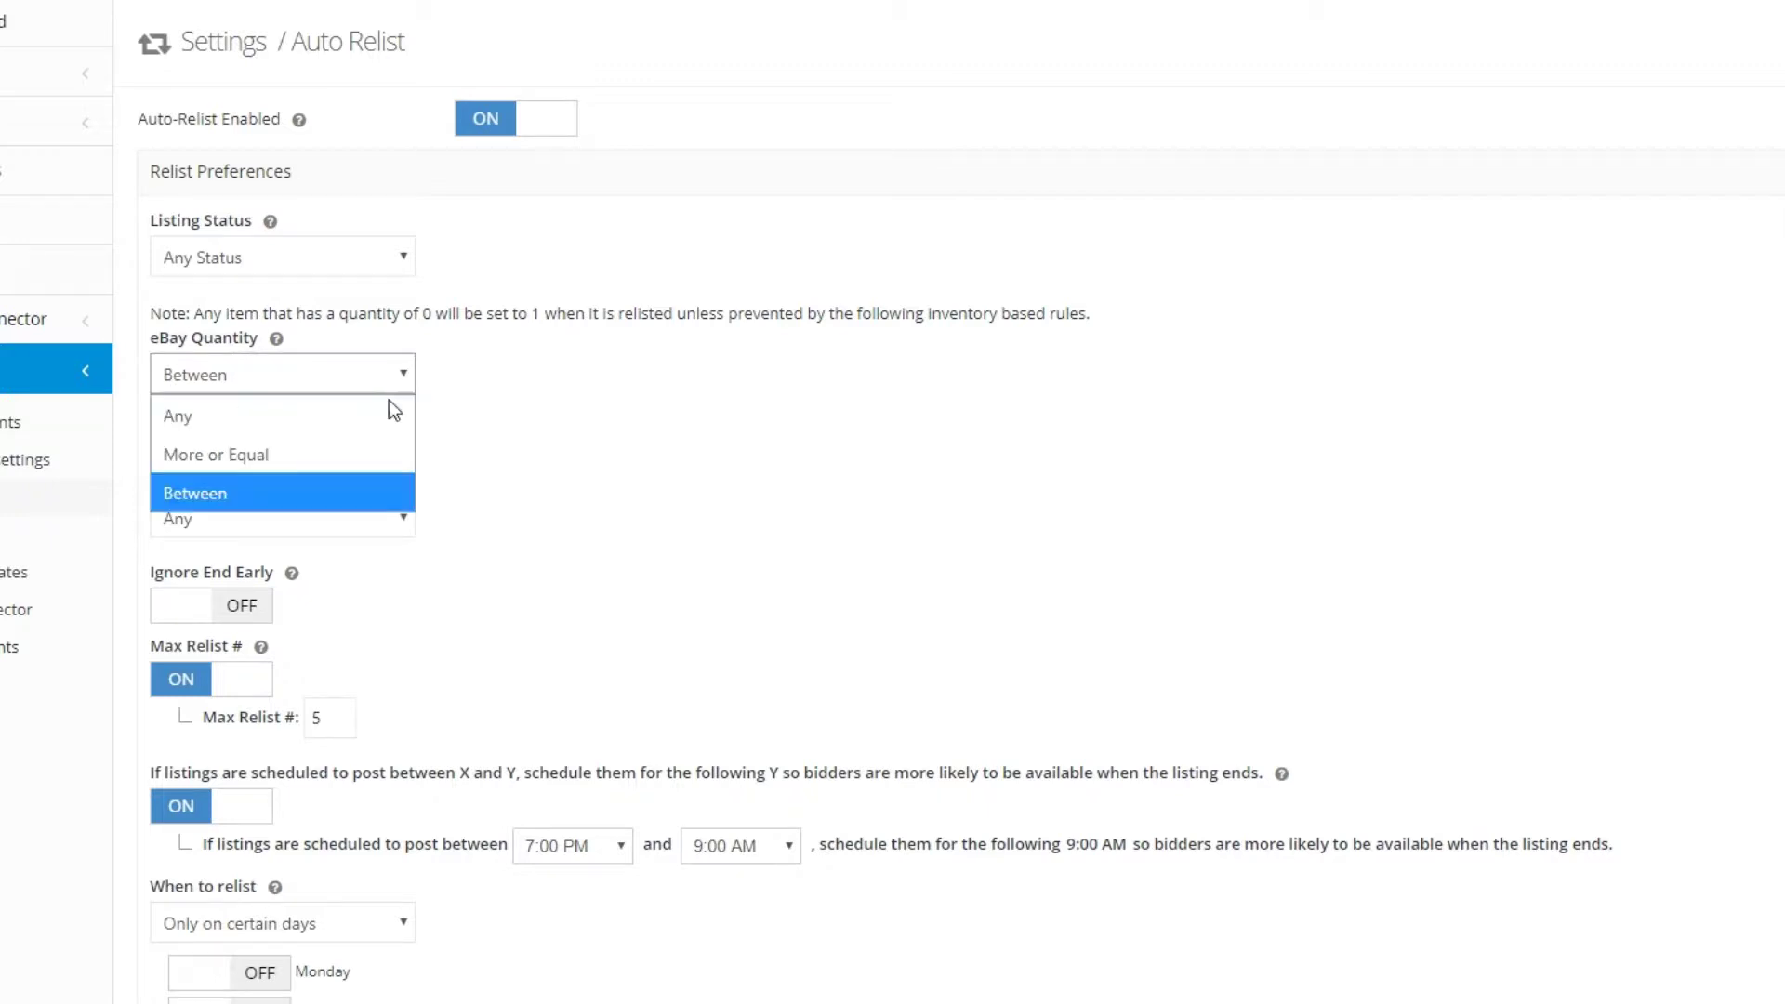
click(369, 468)
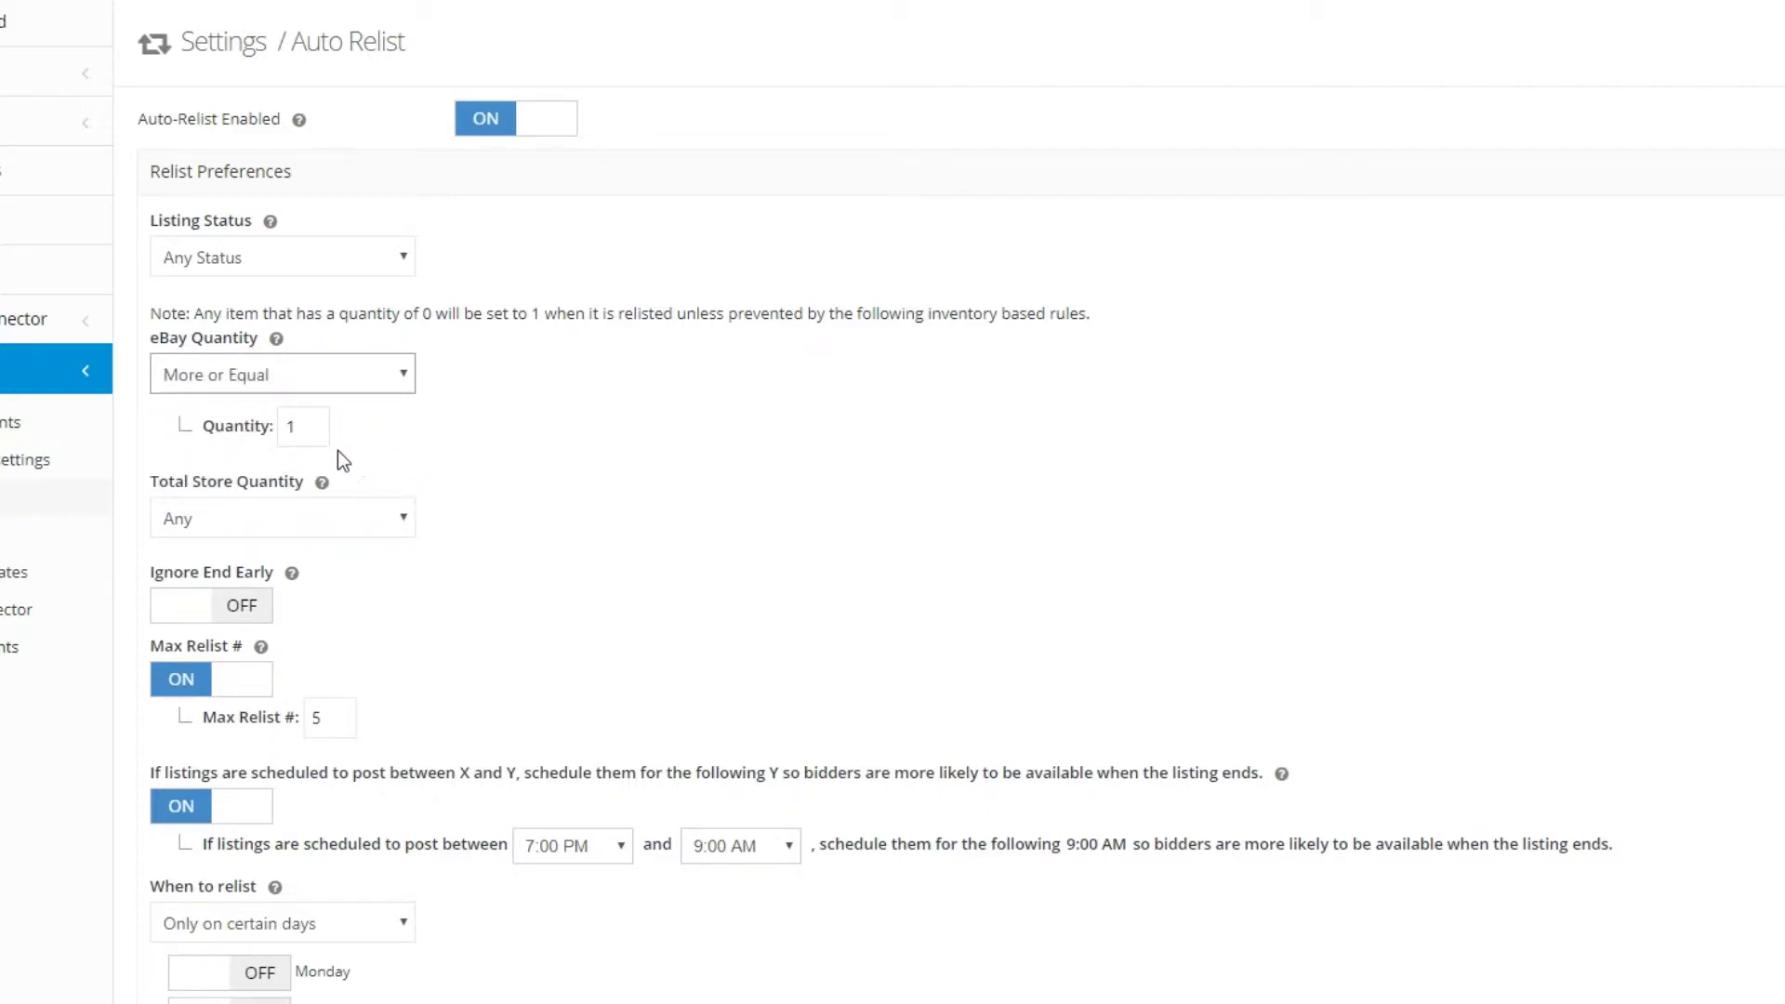
click(424, 448)
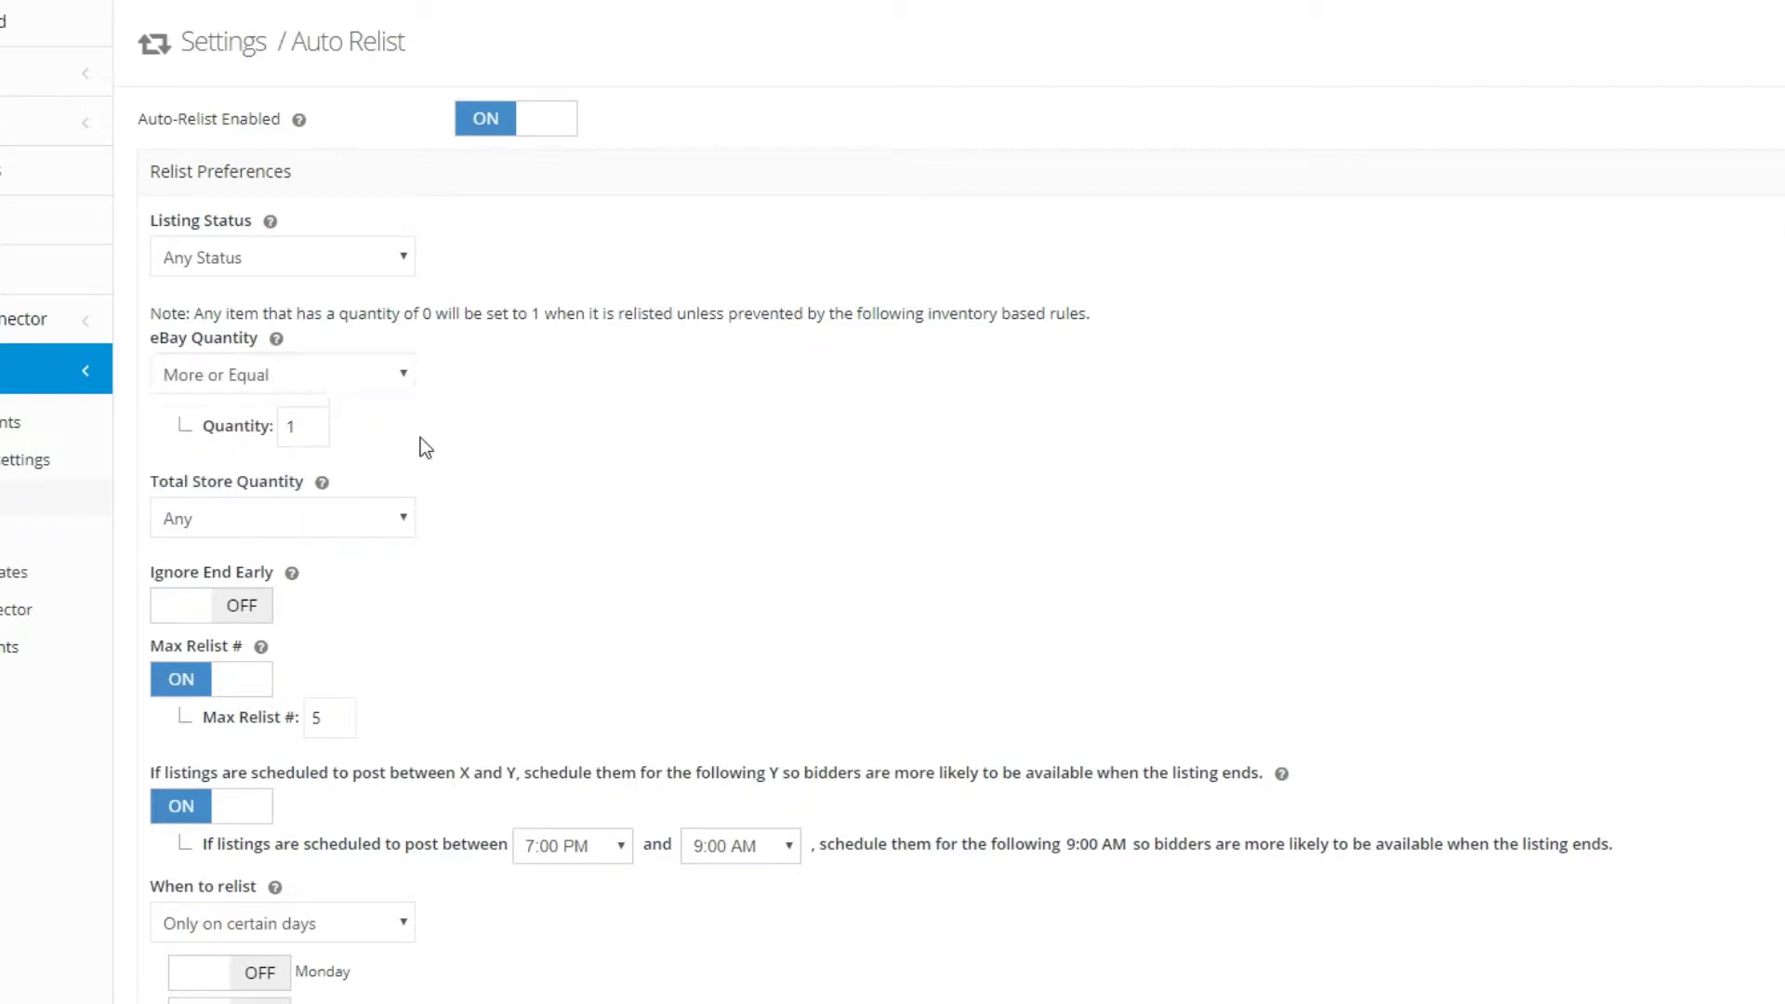
Set Total Store Quantity to More or Equal with a quantity of 1
click(404, 529)
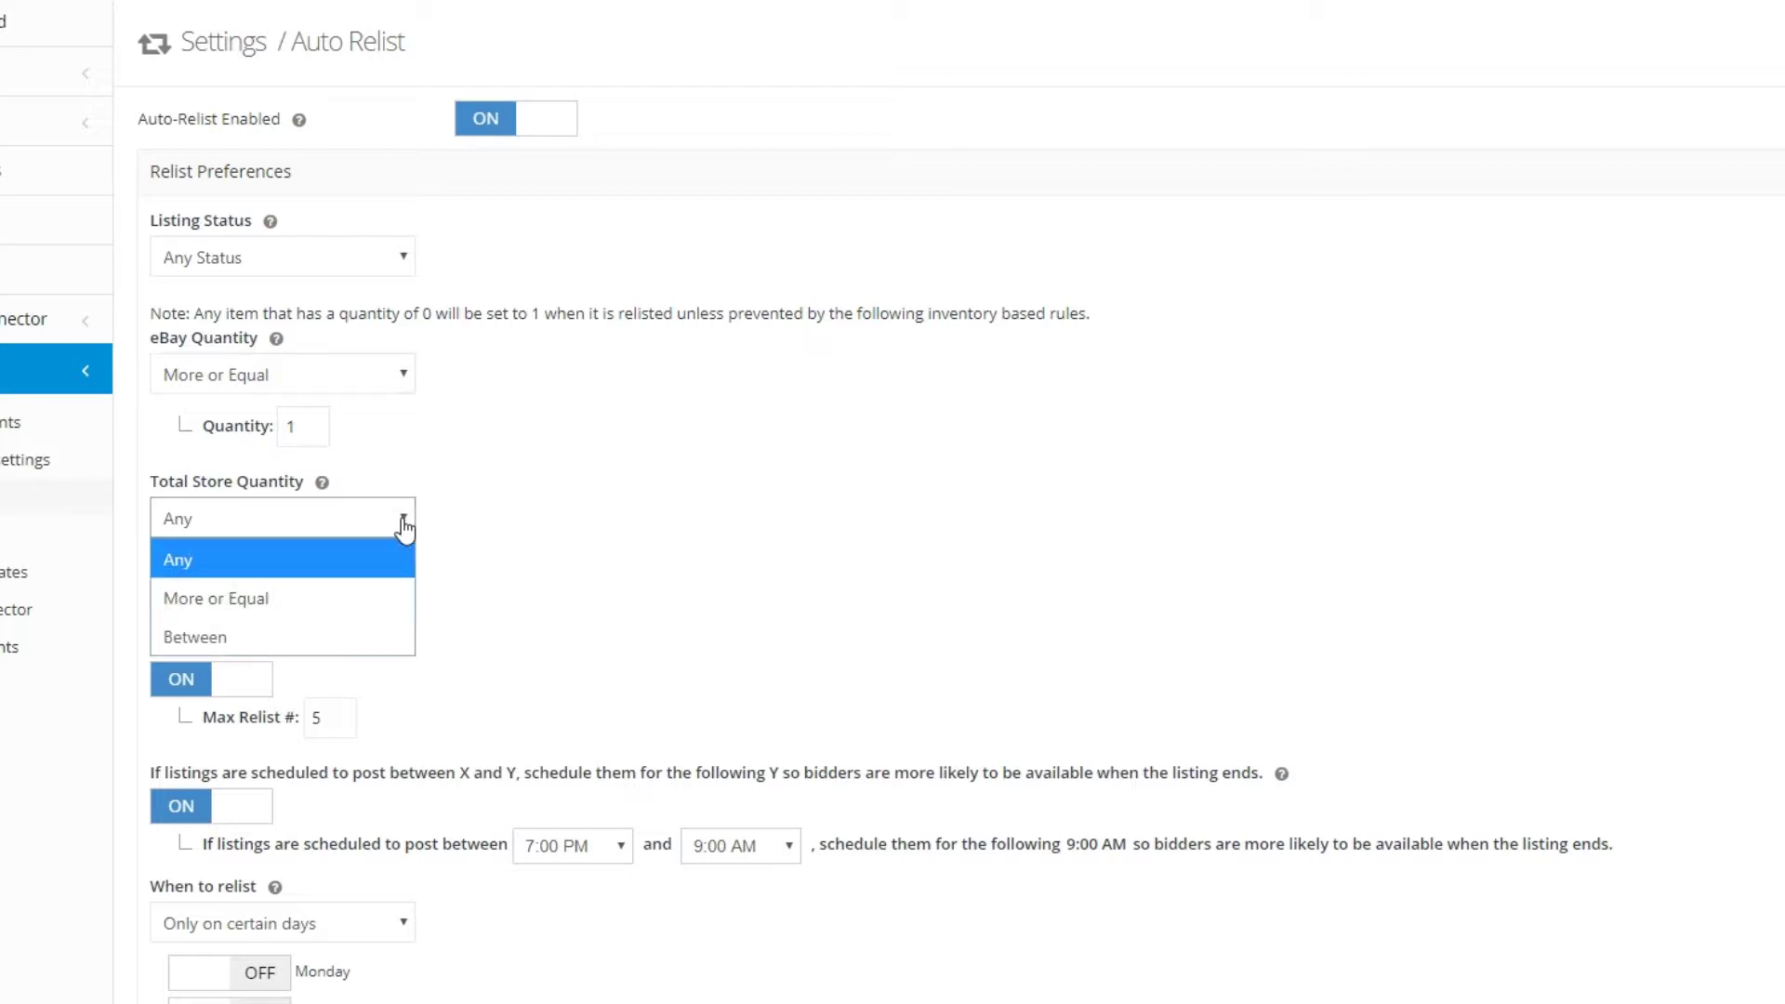
click(372, 610)
click(313, 576)
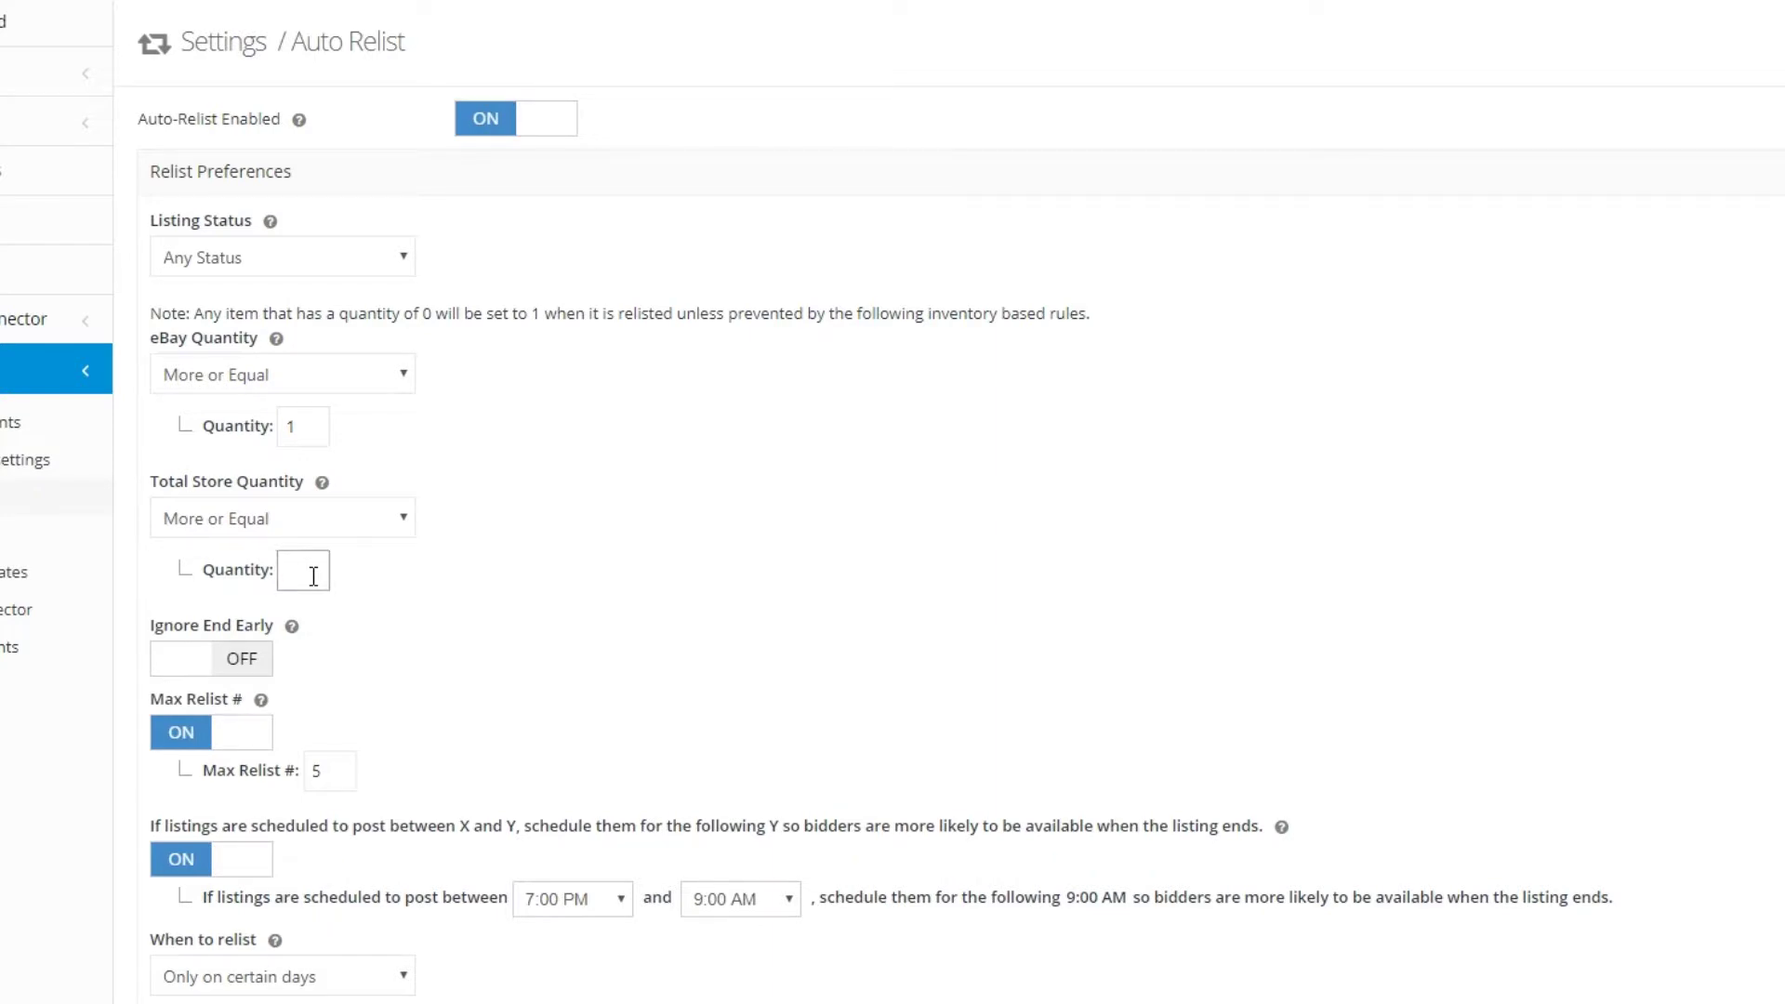
text(1)
Turn Ignore End Early on and Max Relist # off
click(334, 645)
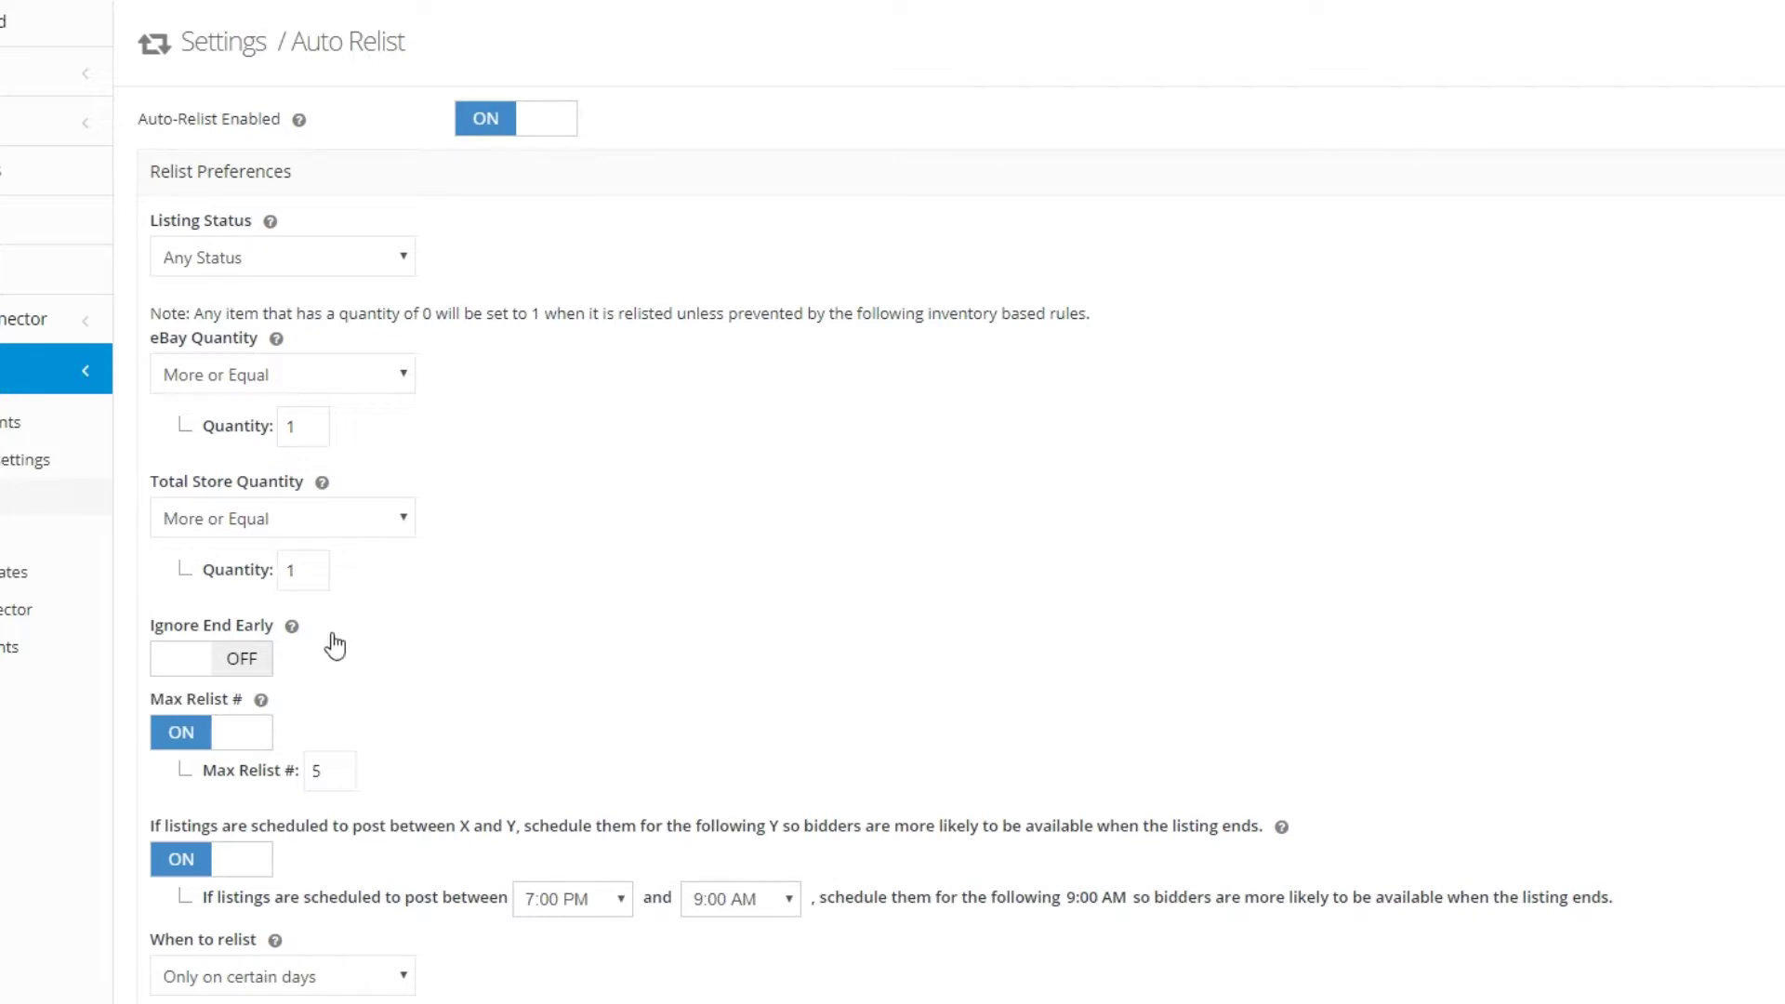
click(263, 669)
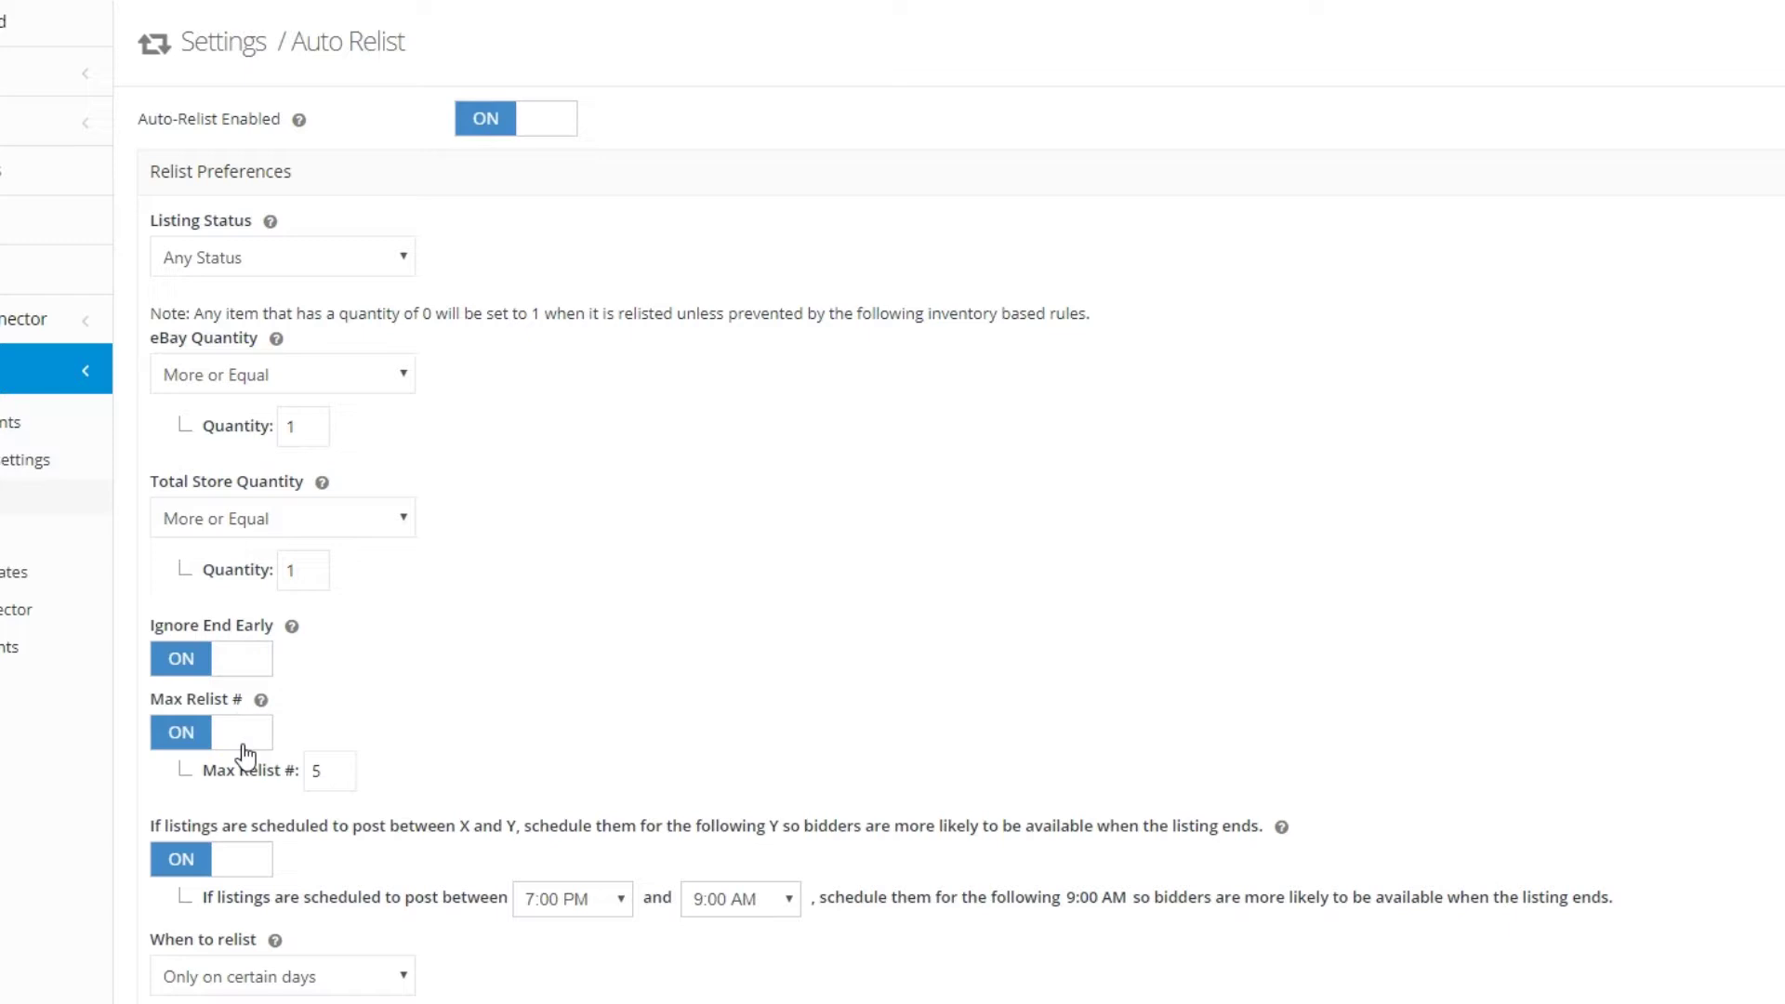
click(320, 775)
click(239, 737)
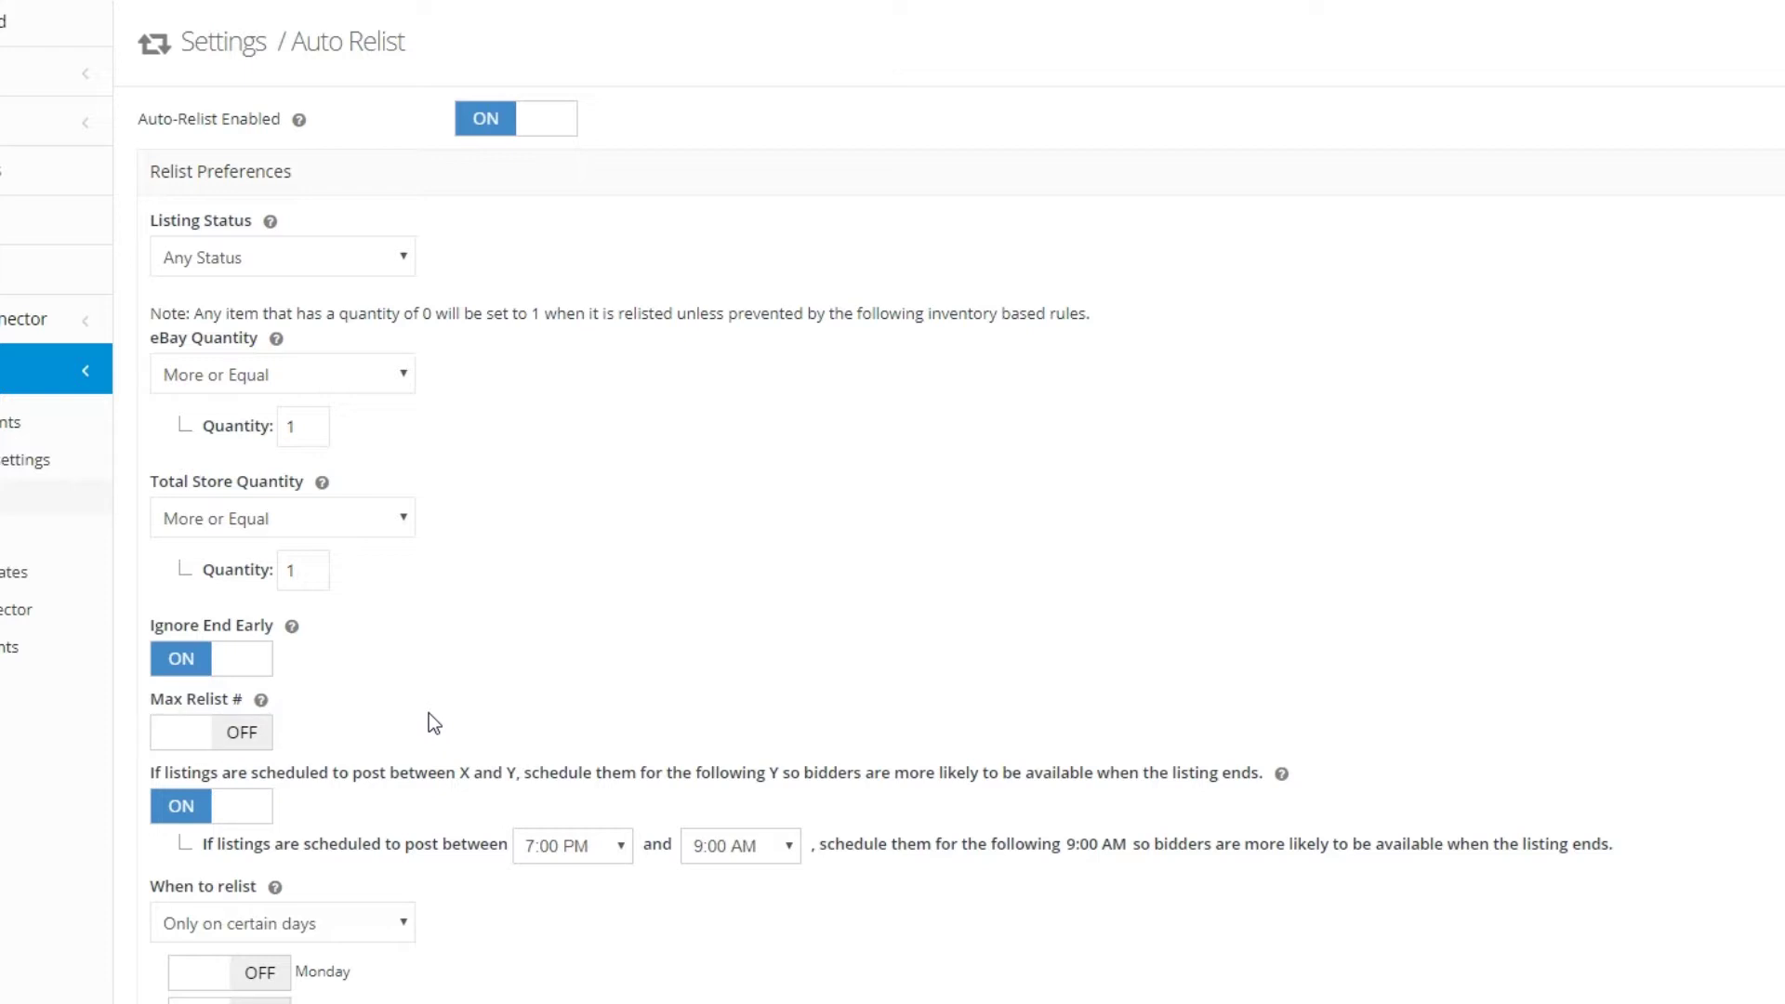
Set the posting window to run from 6:00 PM to 8:00 PM
scroll(429, 714, down, 1)
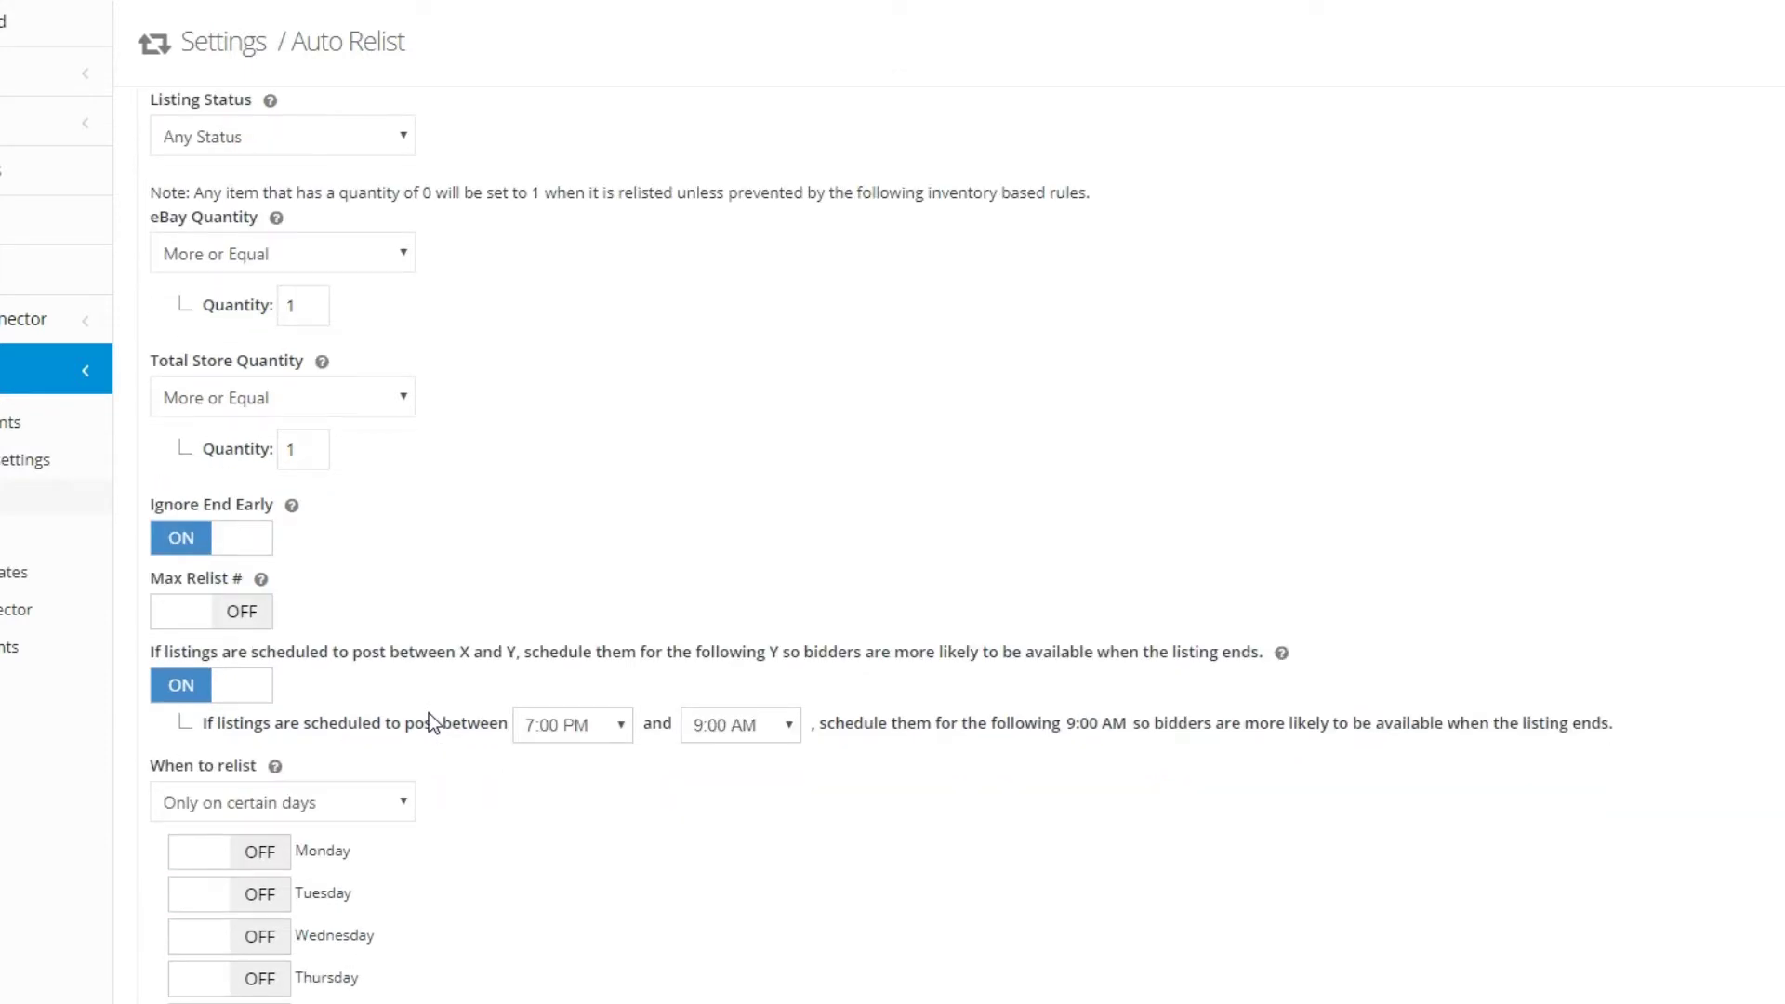
scroll(429, 714, down, 1)
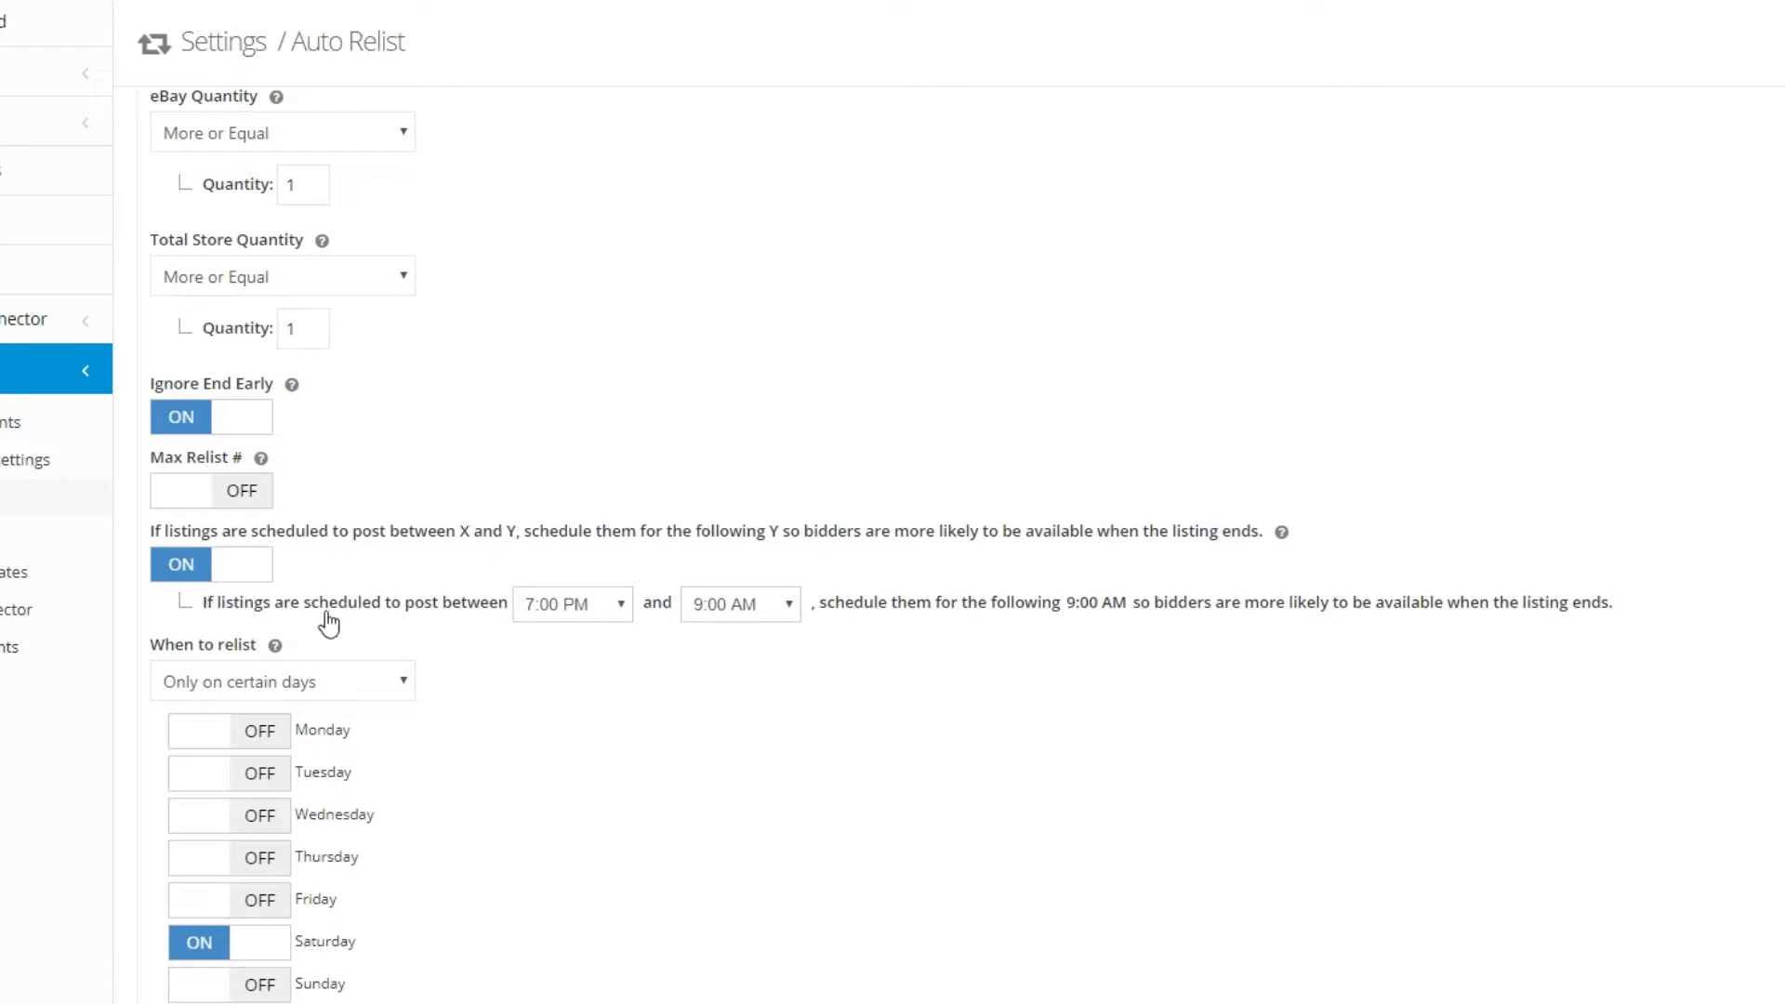
click(619, 614)
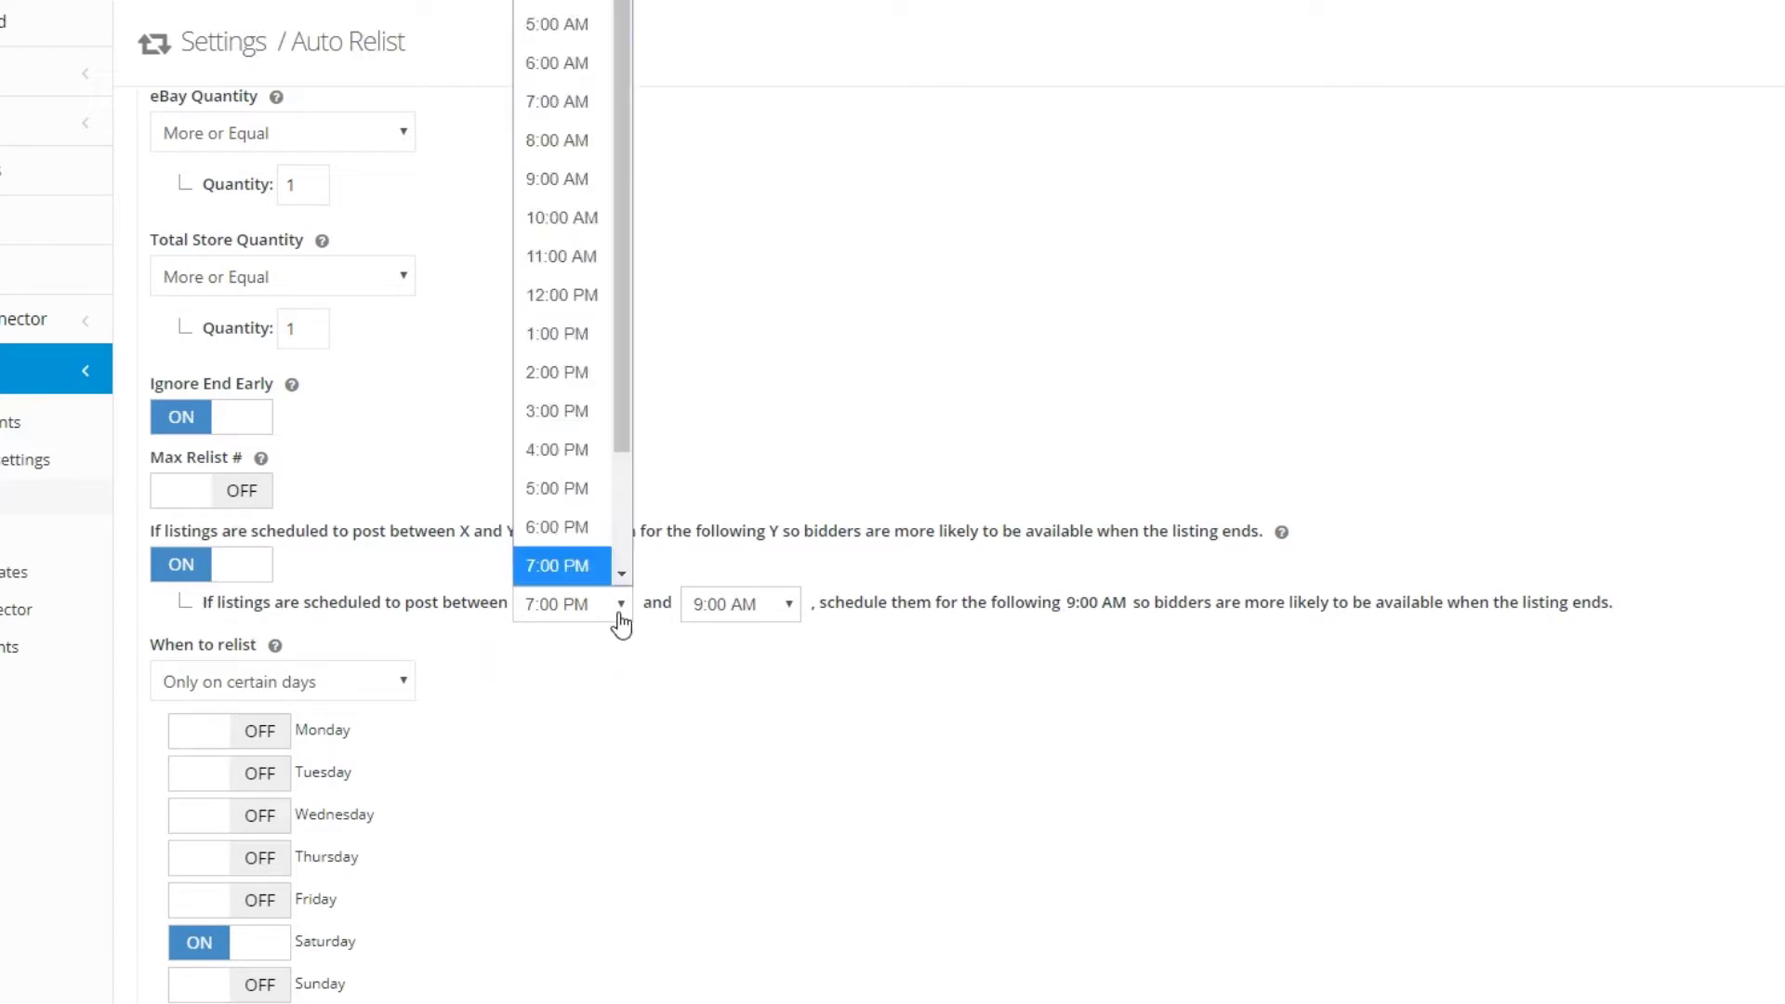
click(589, 541)
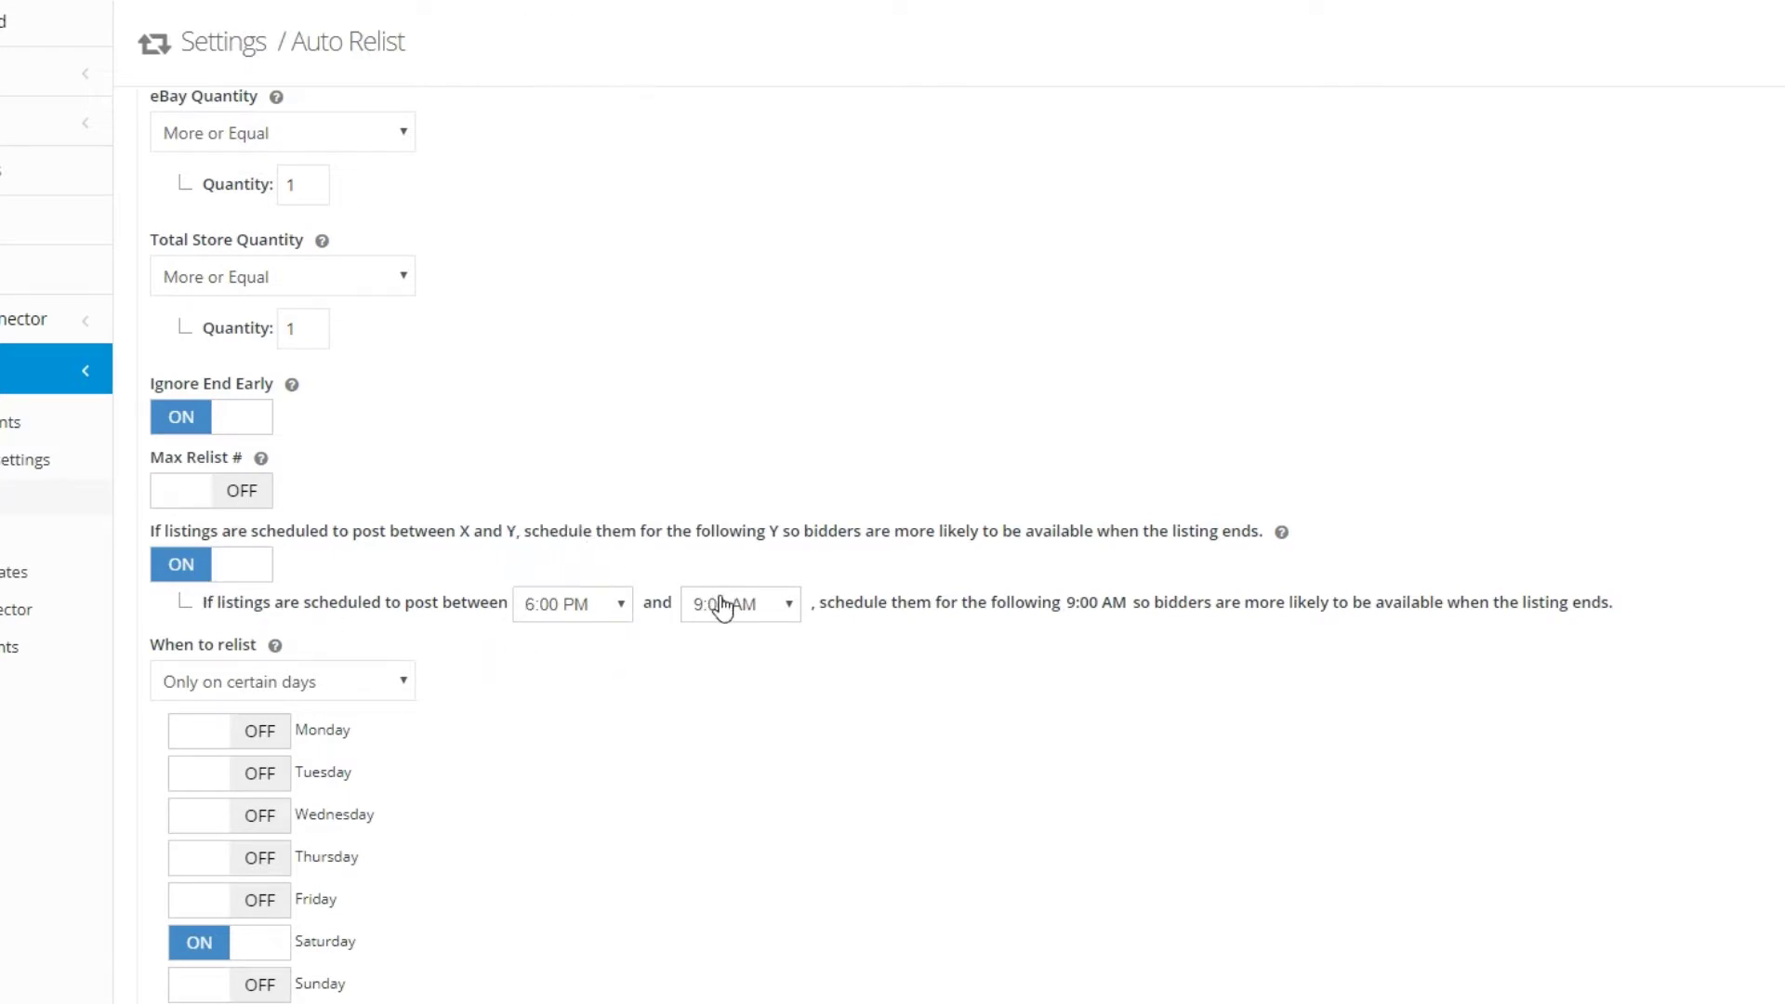
click(721, 605)
scroll(723, 537, down, 1)
scroll(724, 537, down, 2)
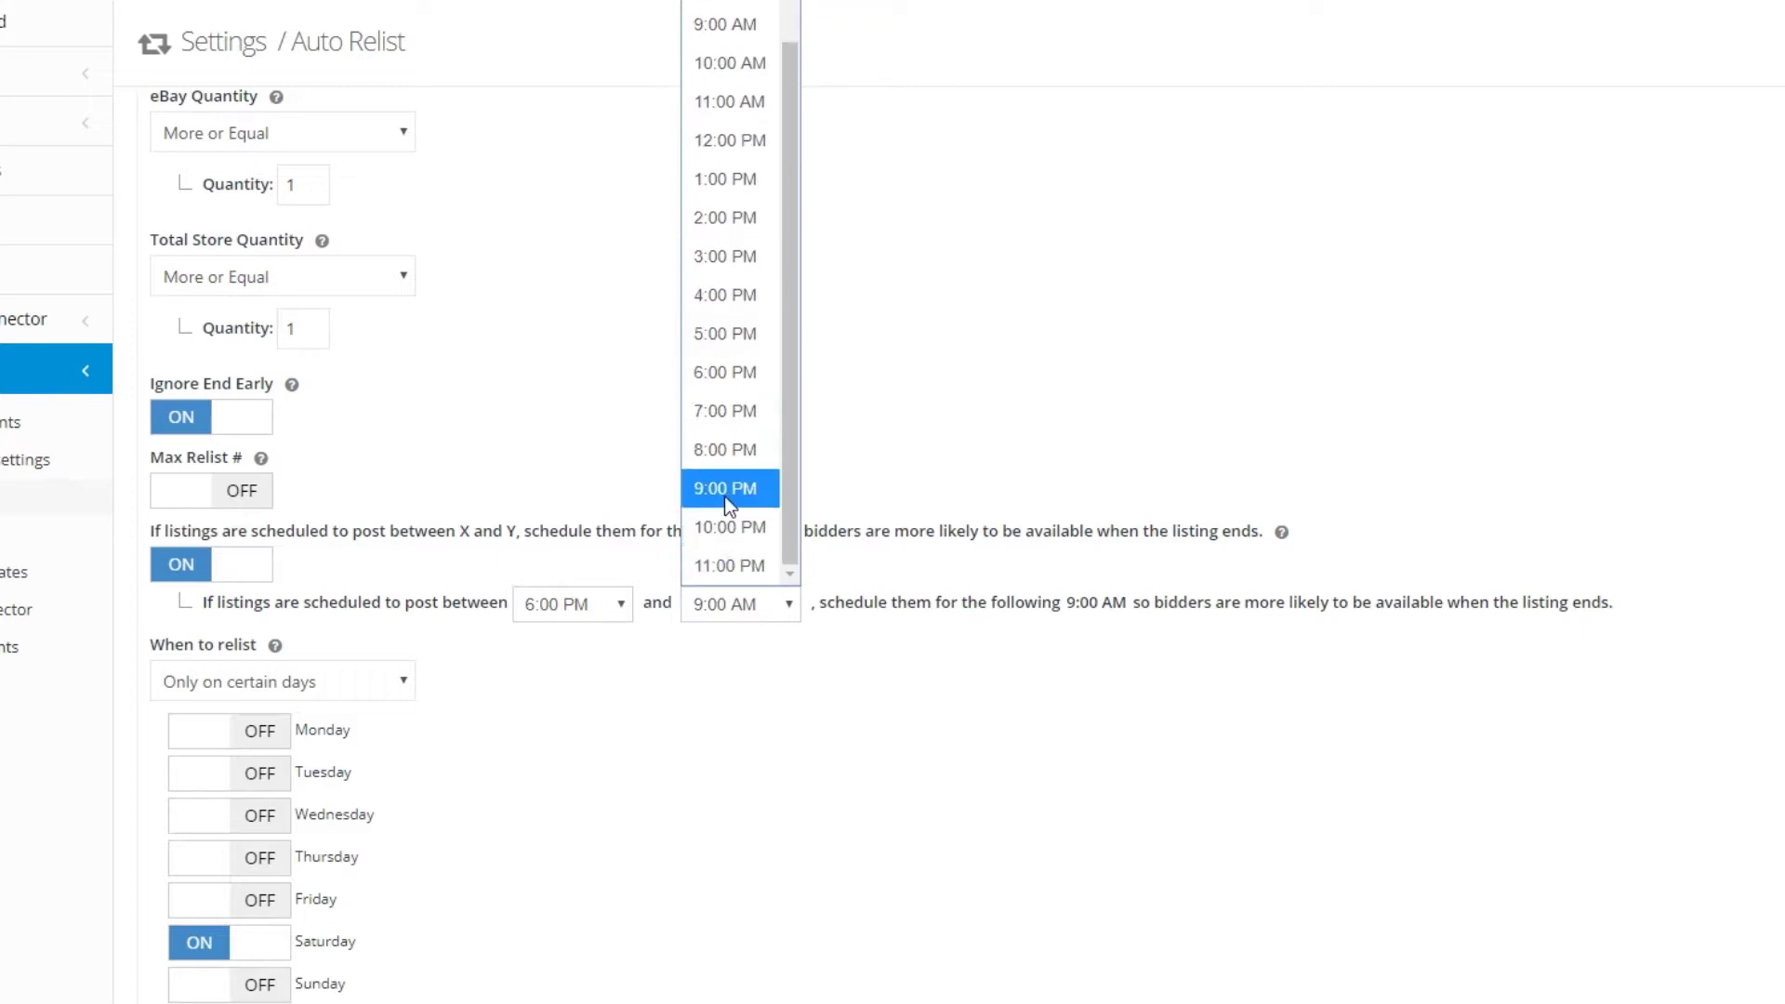
click(721, 452)
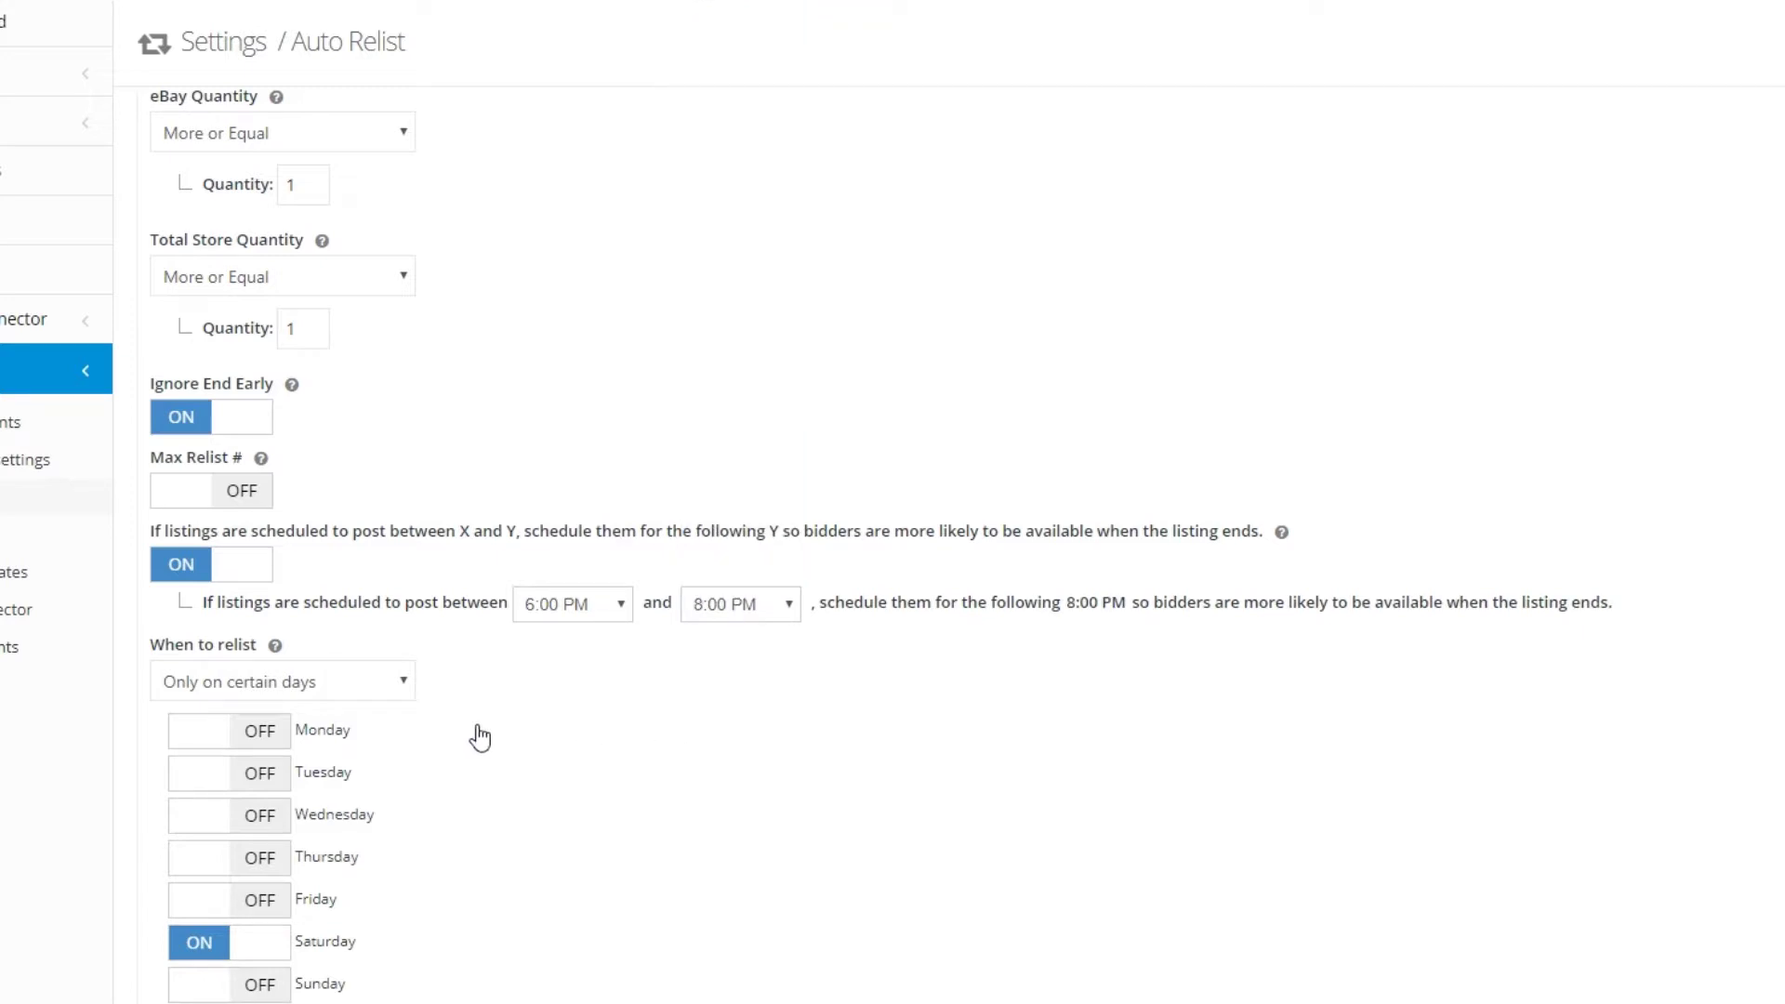
Set When to relist to Only on certain days, with Monday enabled
click(407, 701)
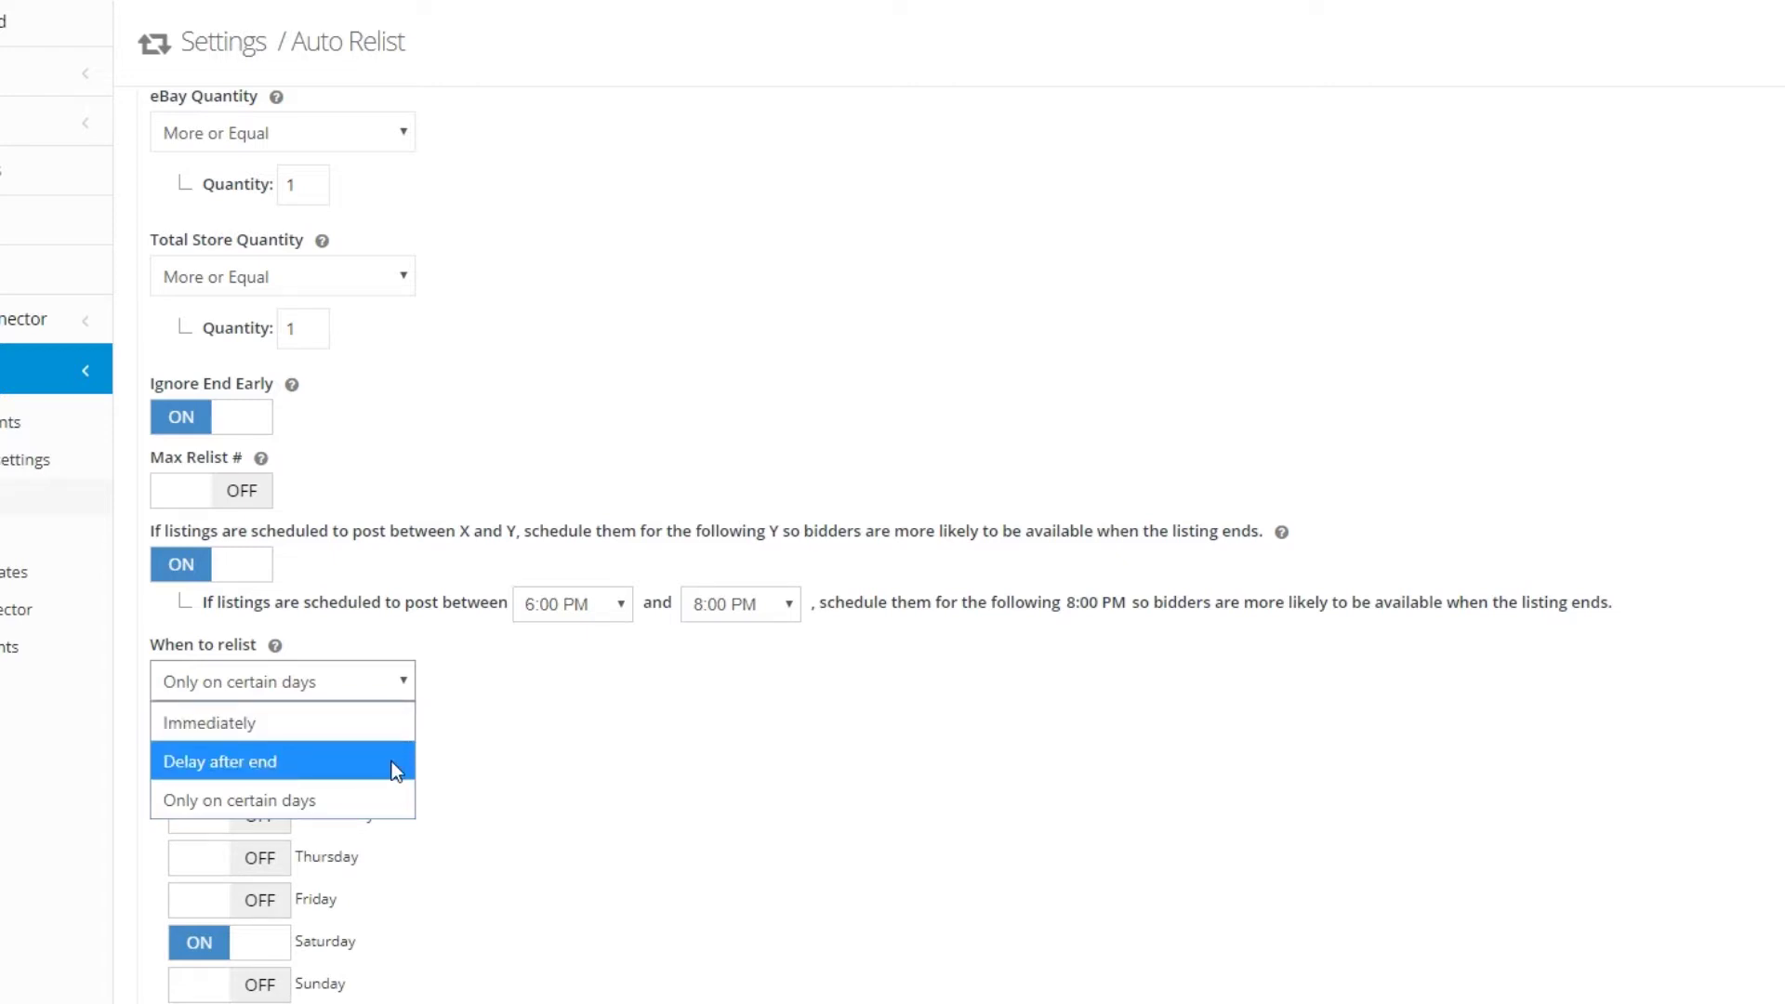
click(395, 770)
click(395, 744)
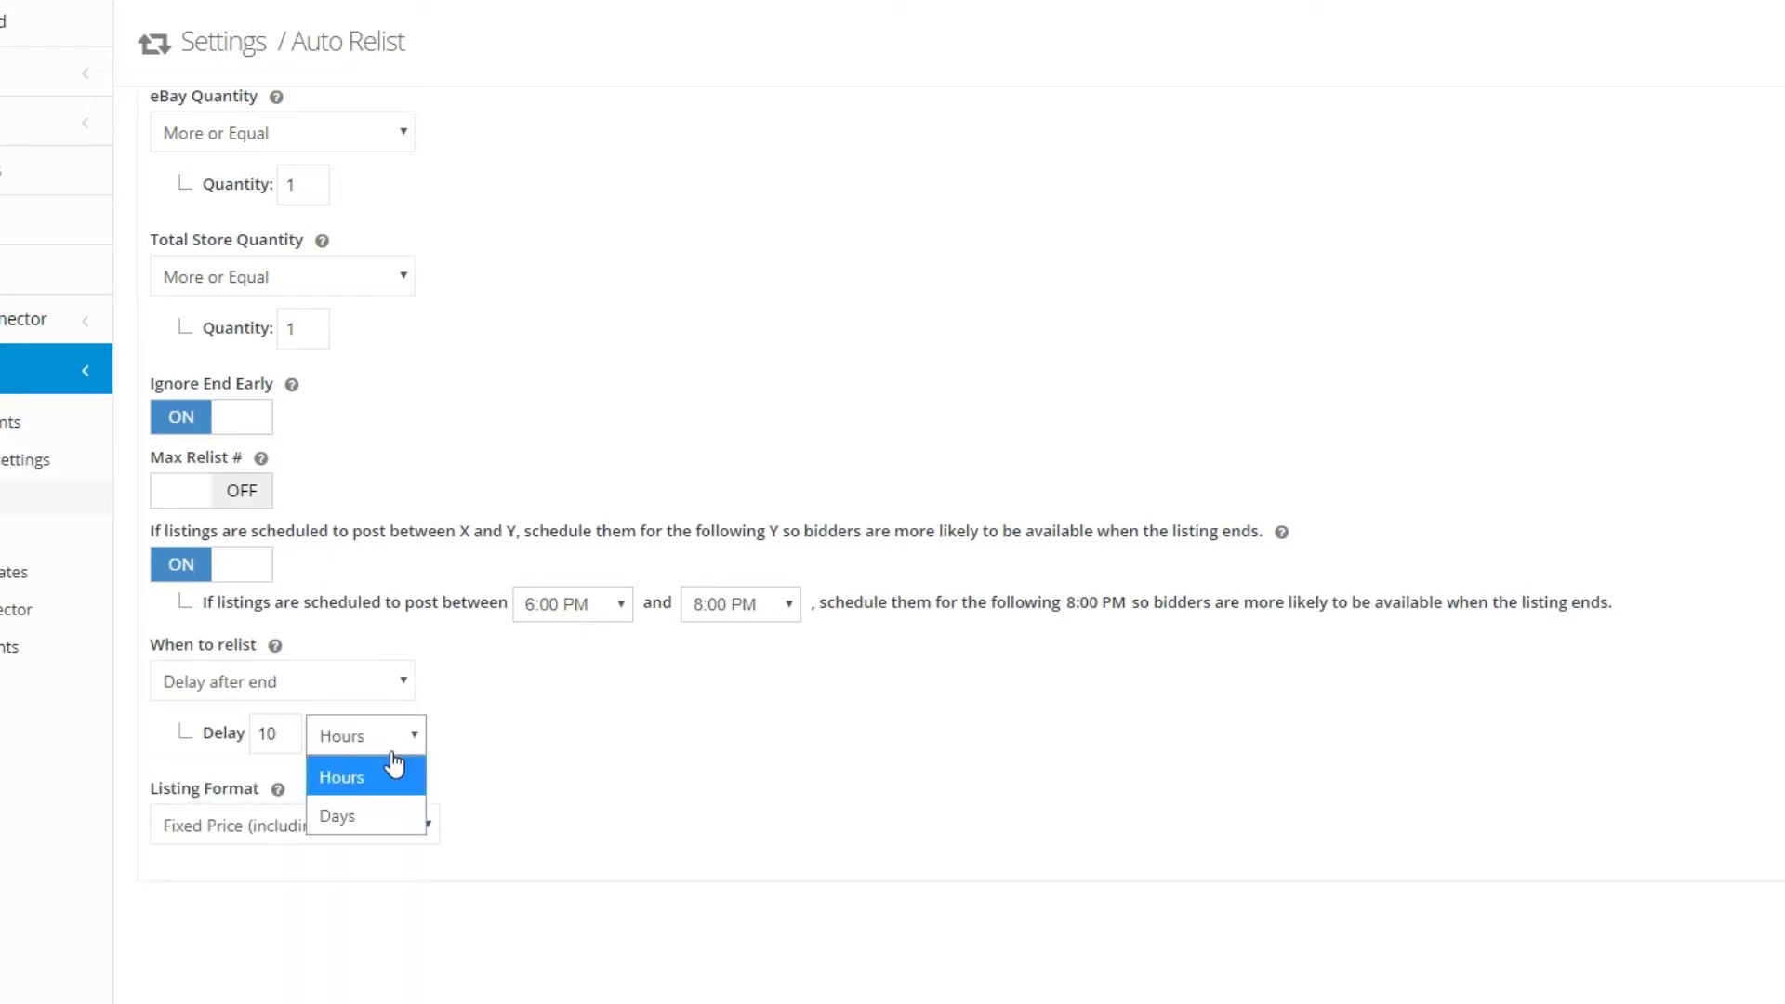
click(396, 764)
click(401, 695)
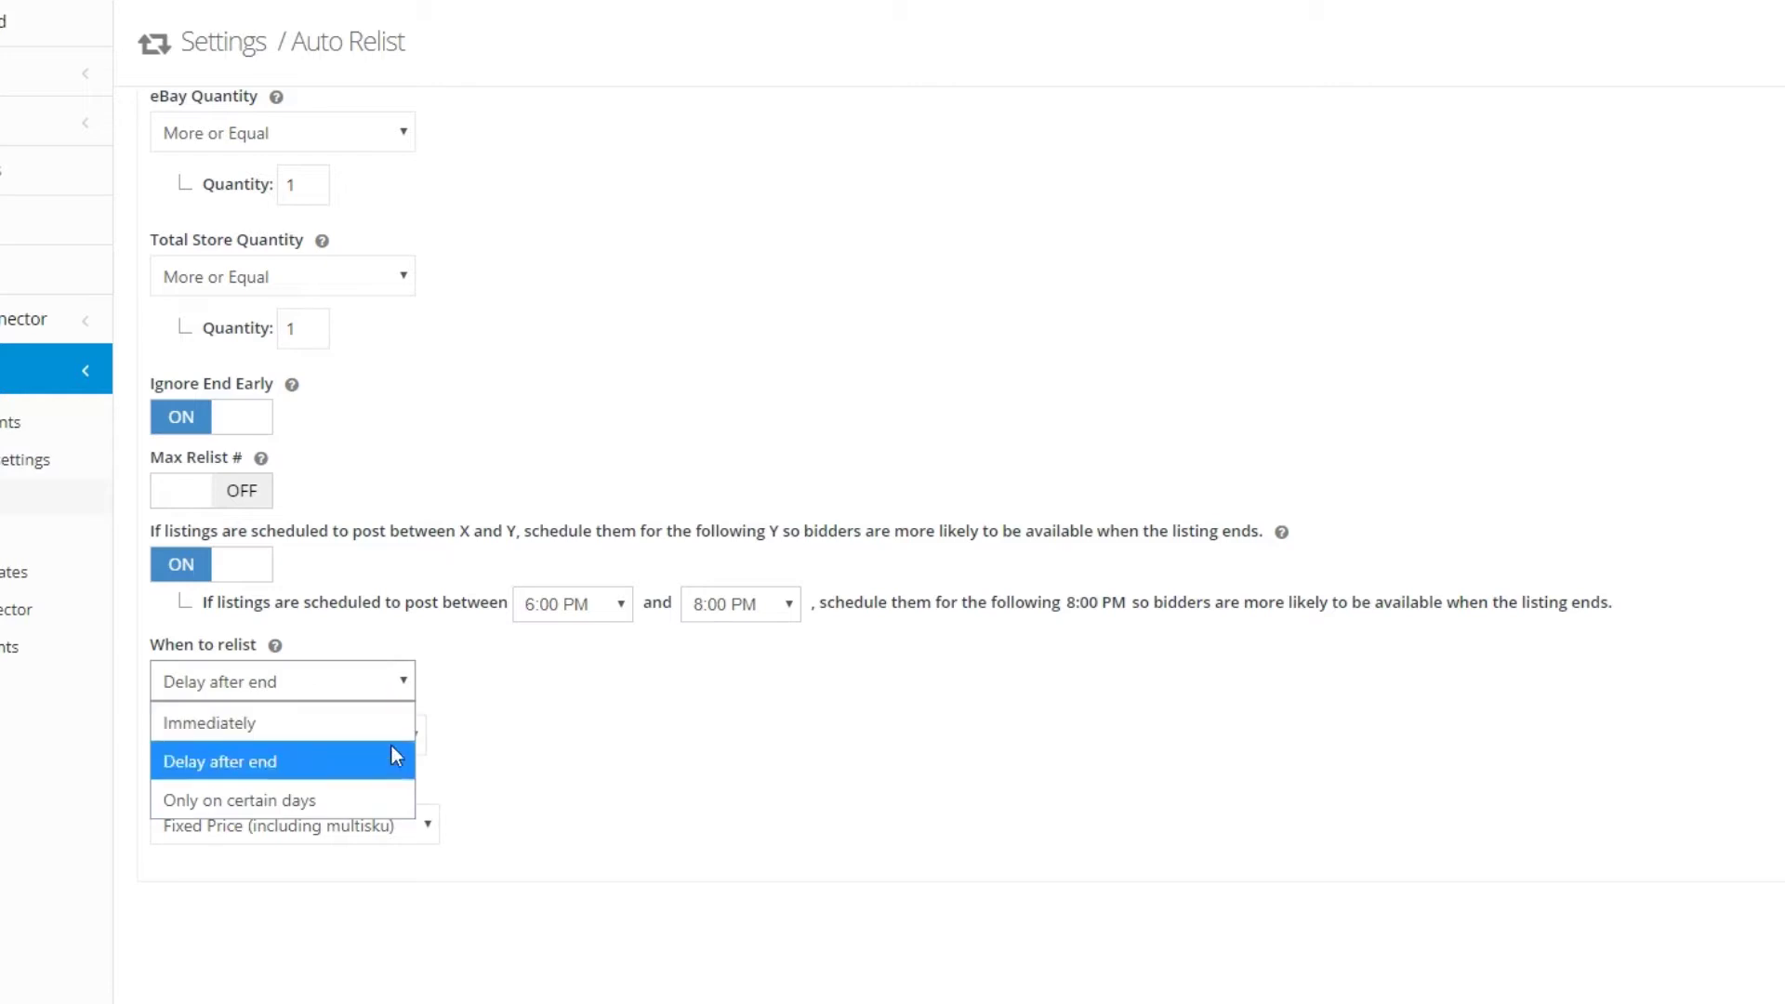
click(376, 799)
click(265, 741)
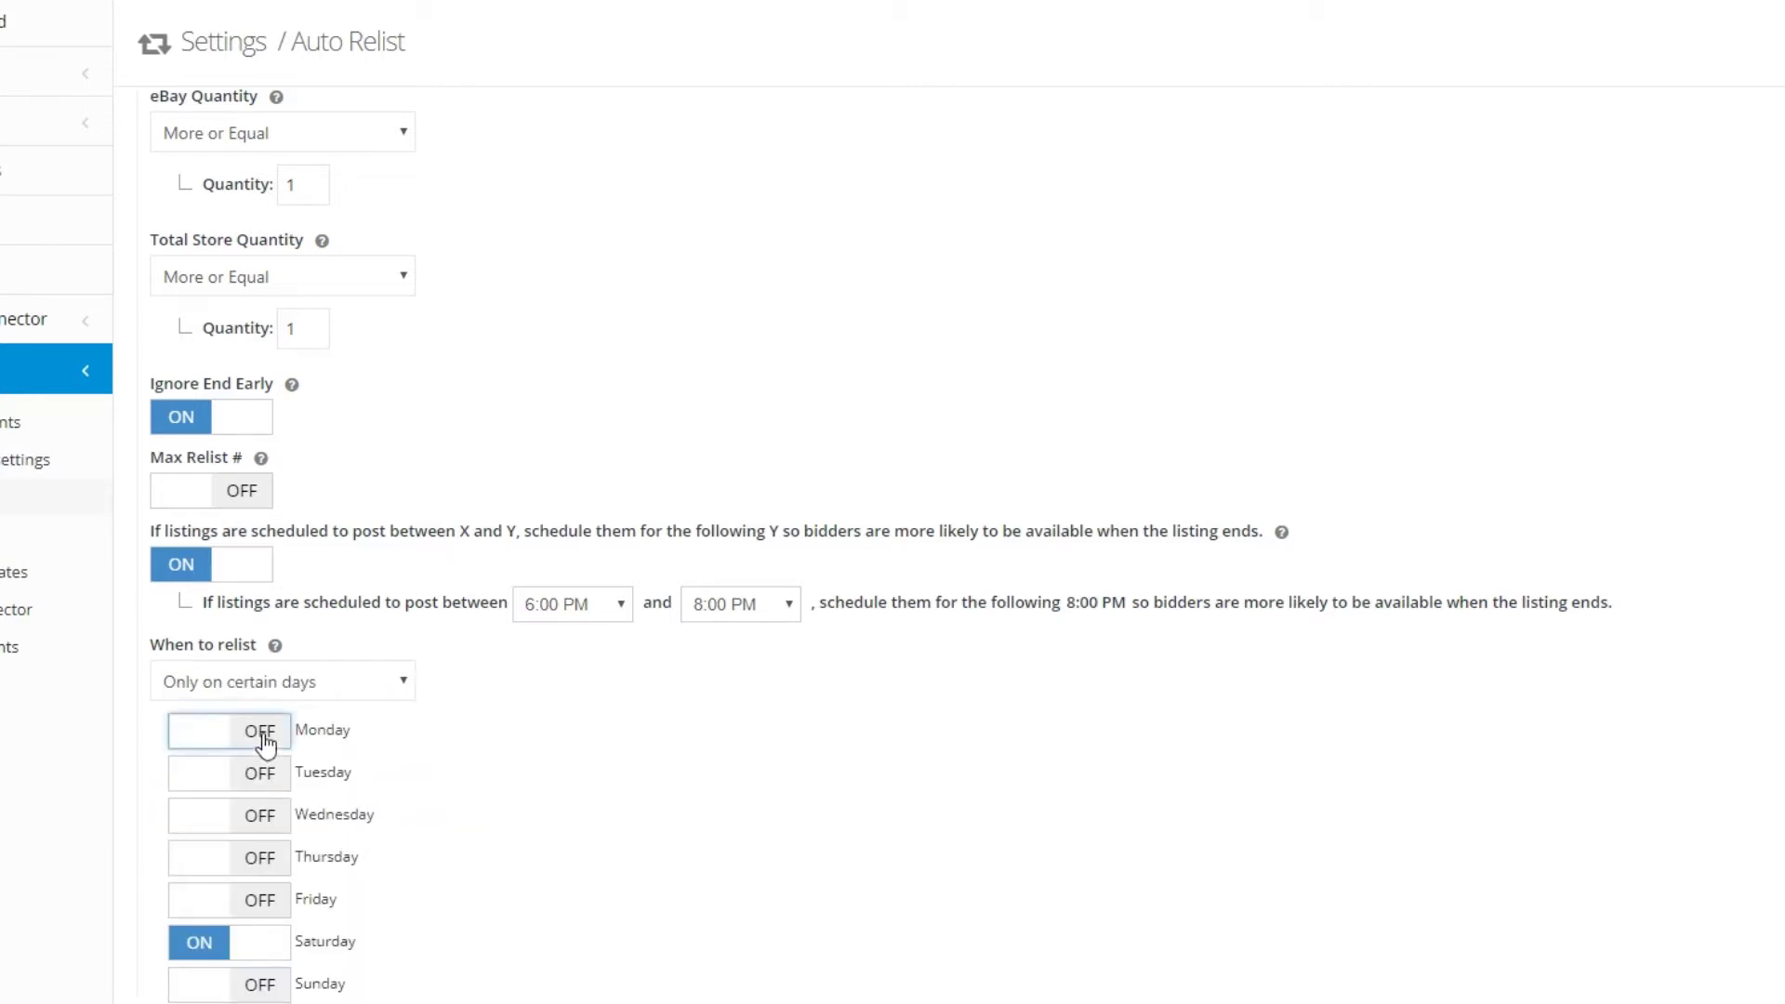
click(265, 741)
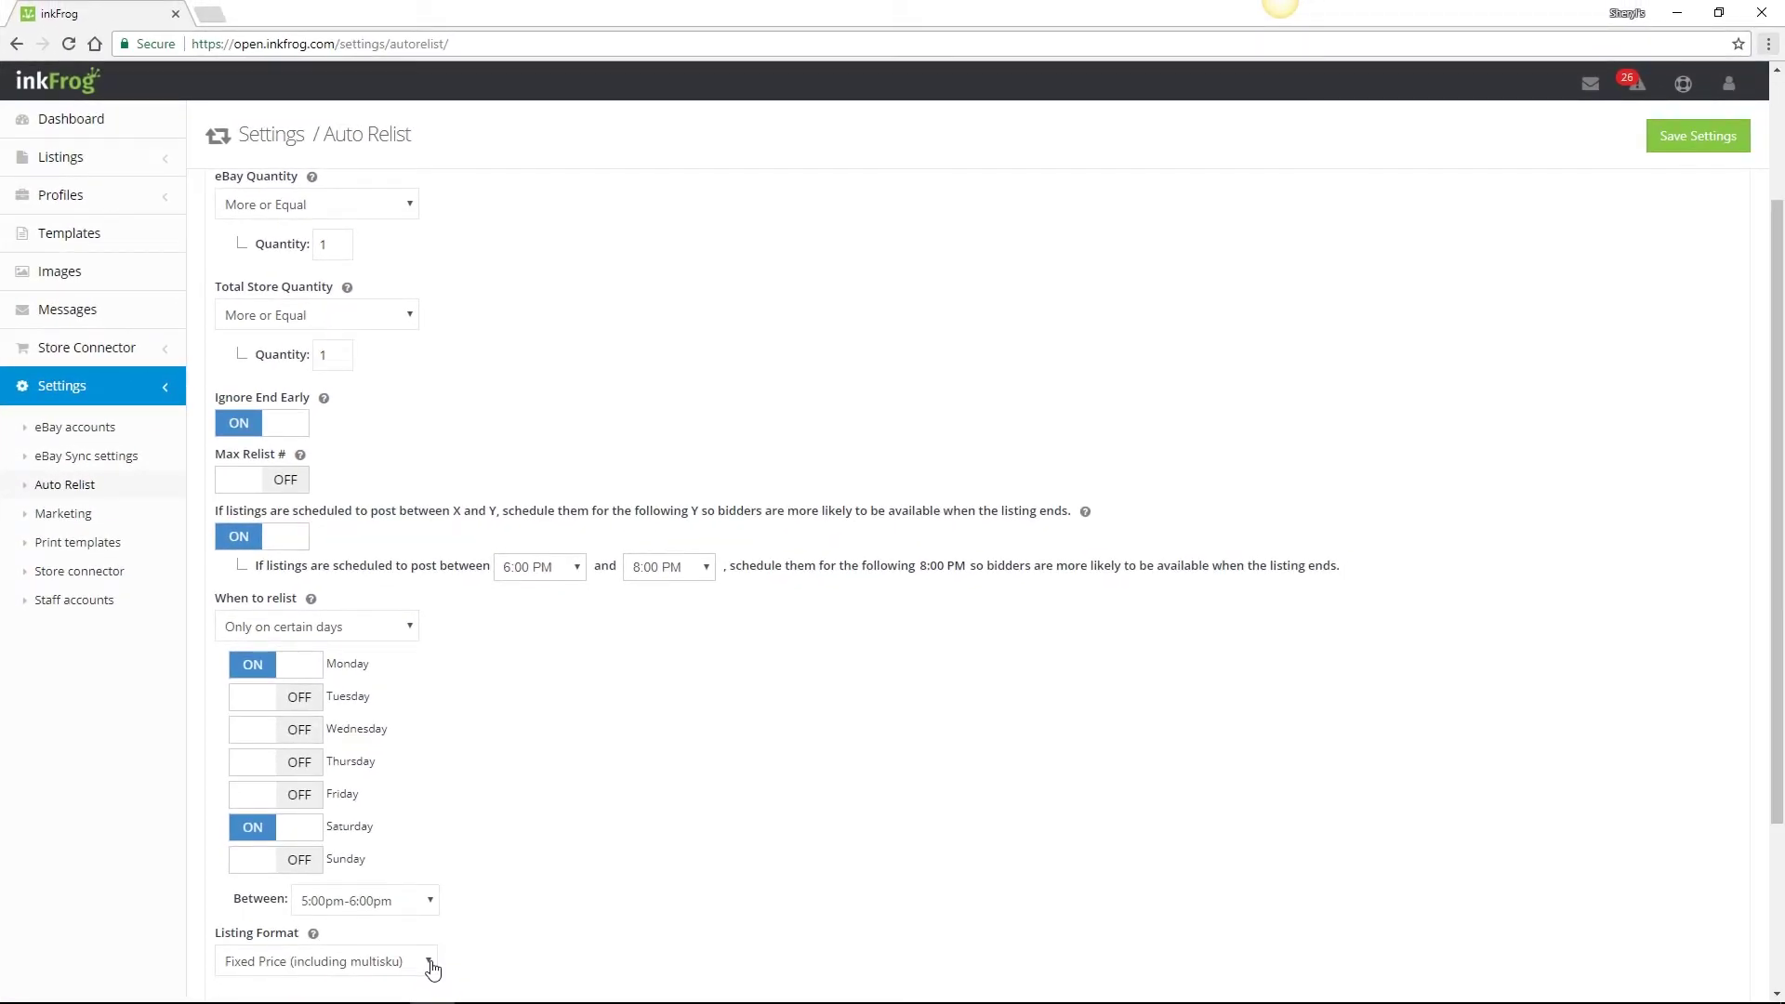
Set Listing Format to Any and save the account Auto Relist settings
click(429, 963)
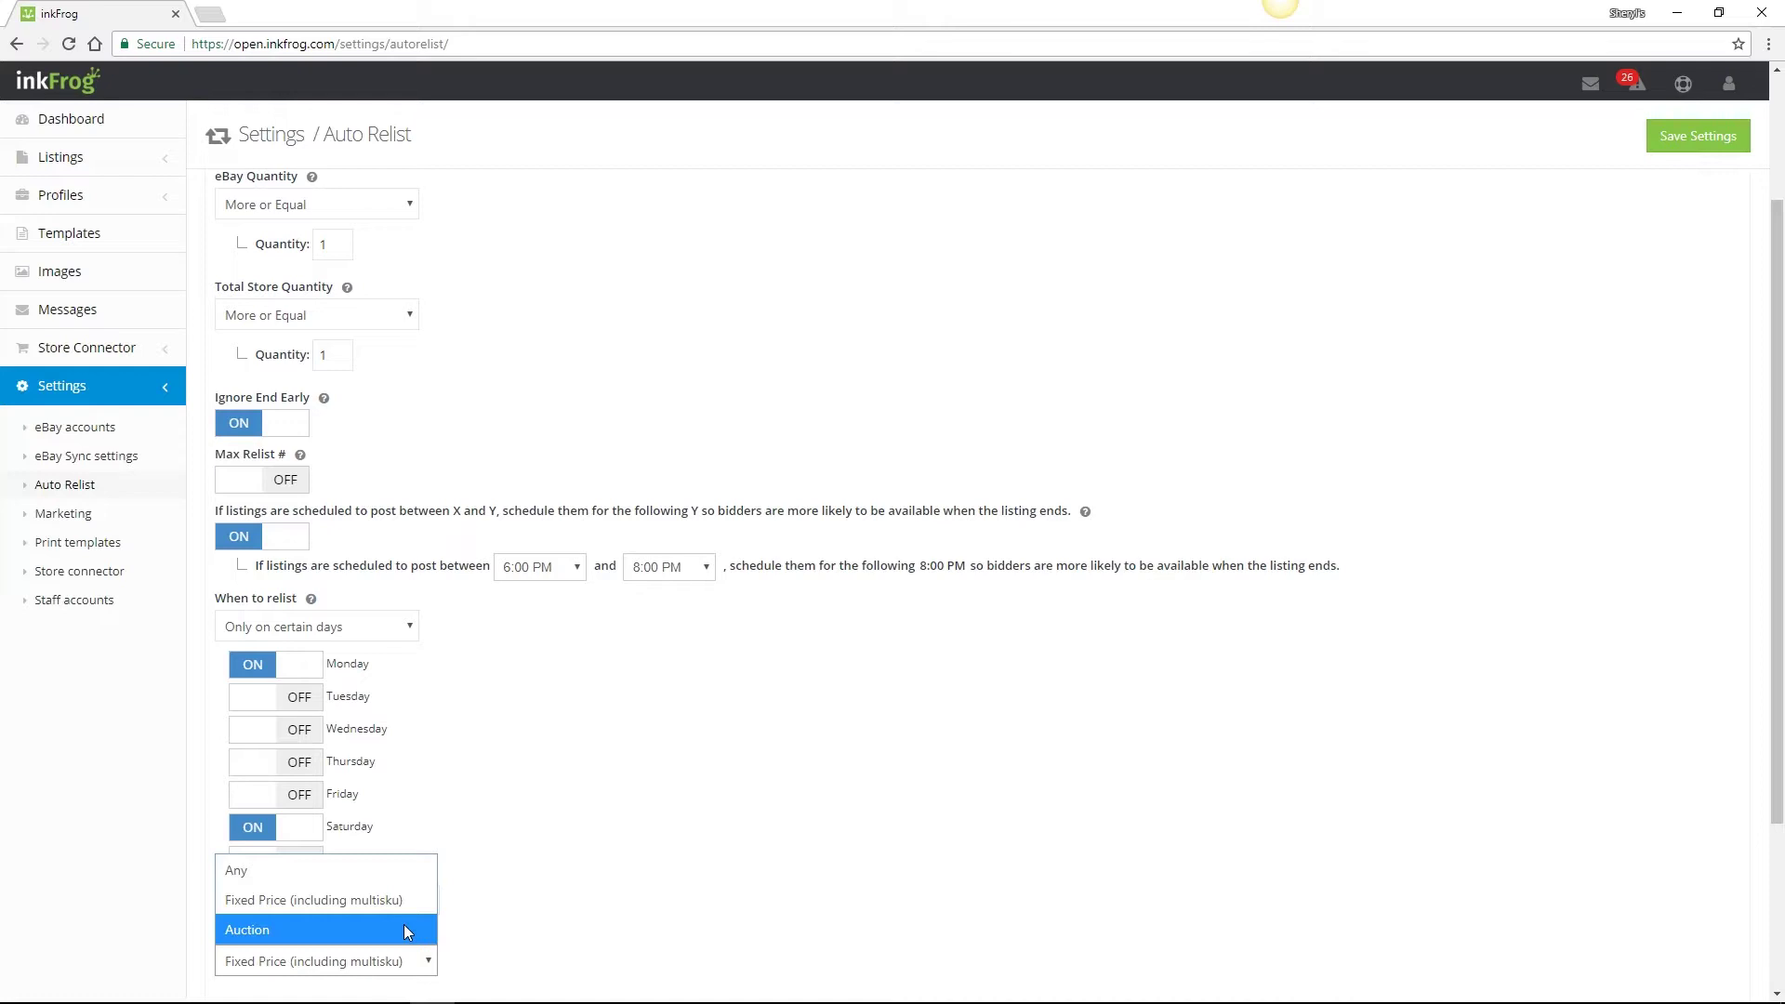
click(400, 871)
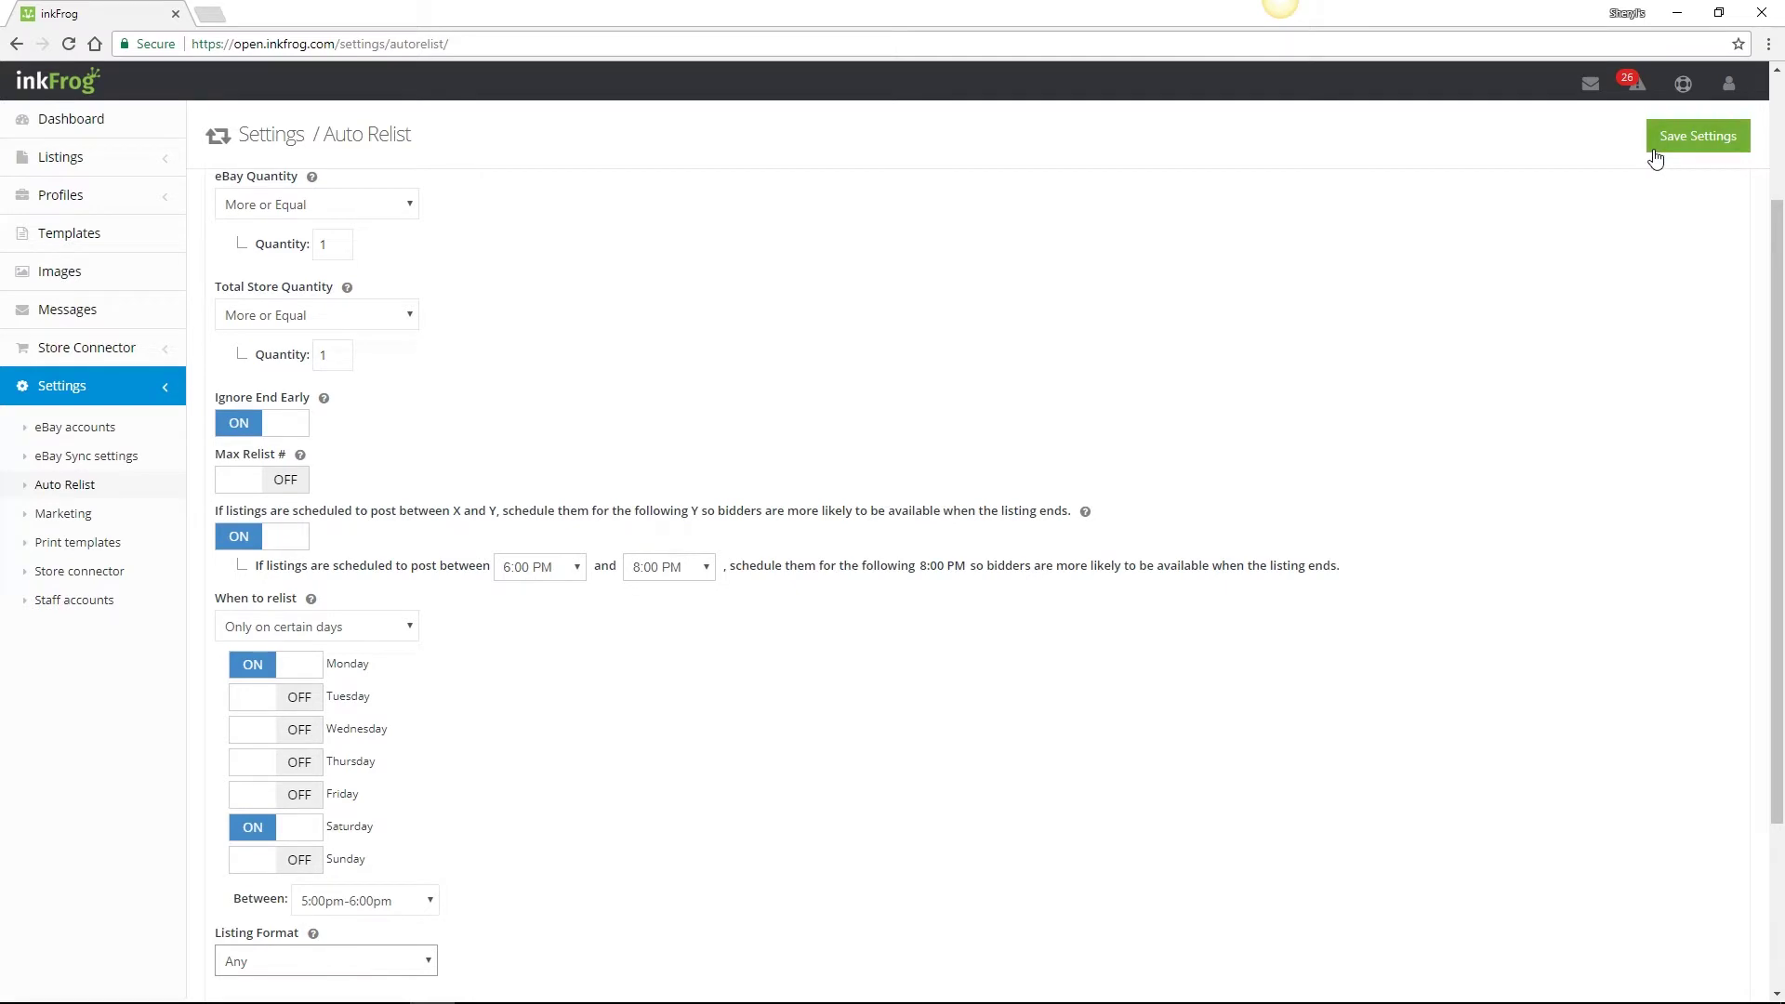
click(104, 165)
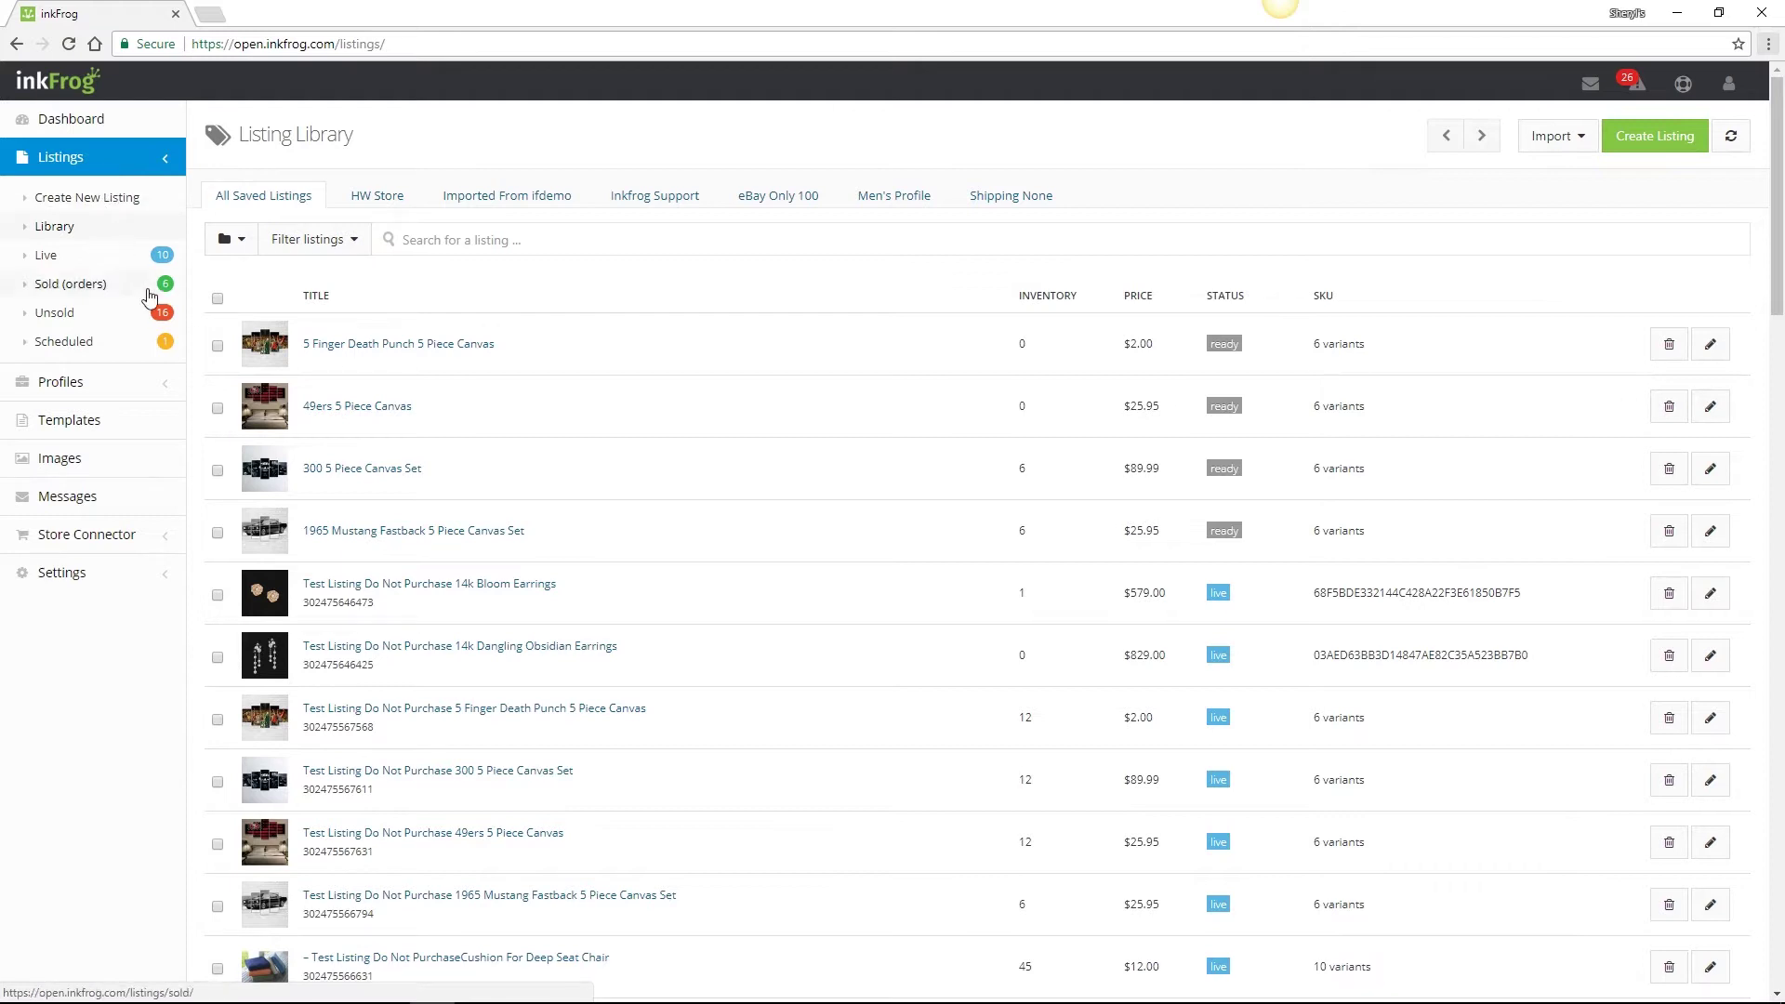
Select the 300 5 Piece Canvas Set and Bloom Earrings listings and open their bulk Auto relist settings
click(217, 469)
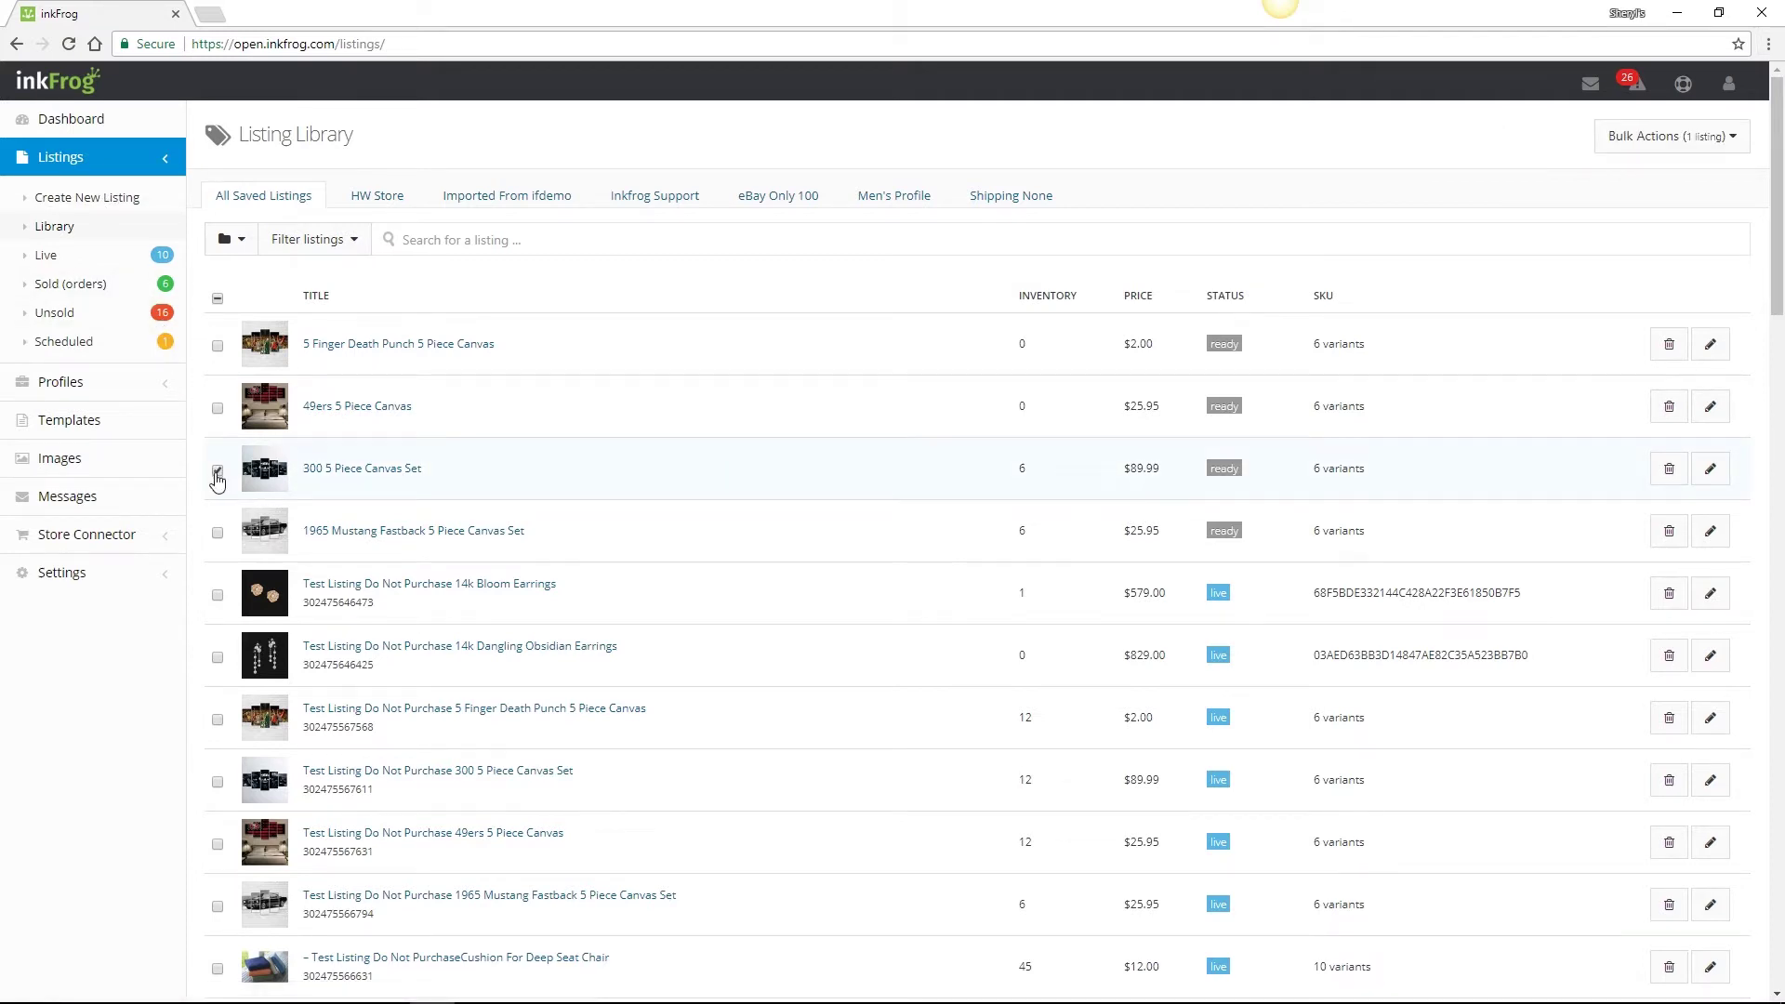
click(217, 599)
click(1690, 161)
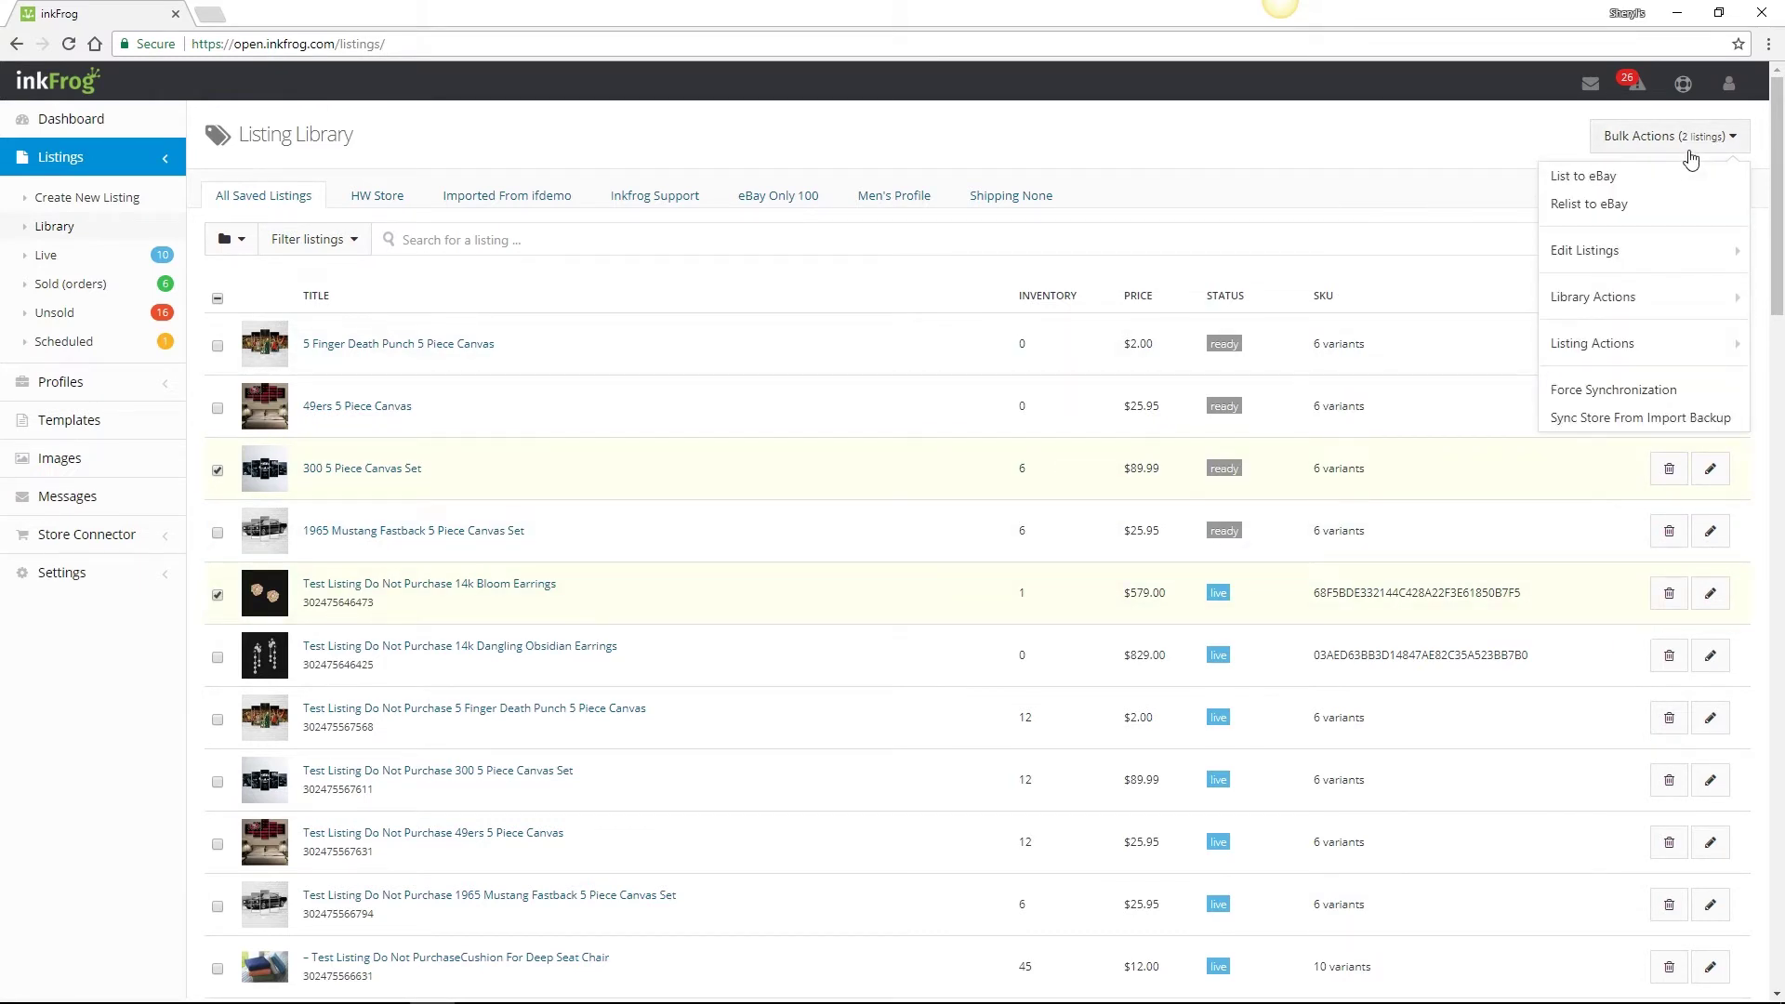
click(1681, 346)
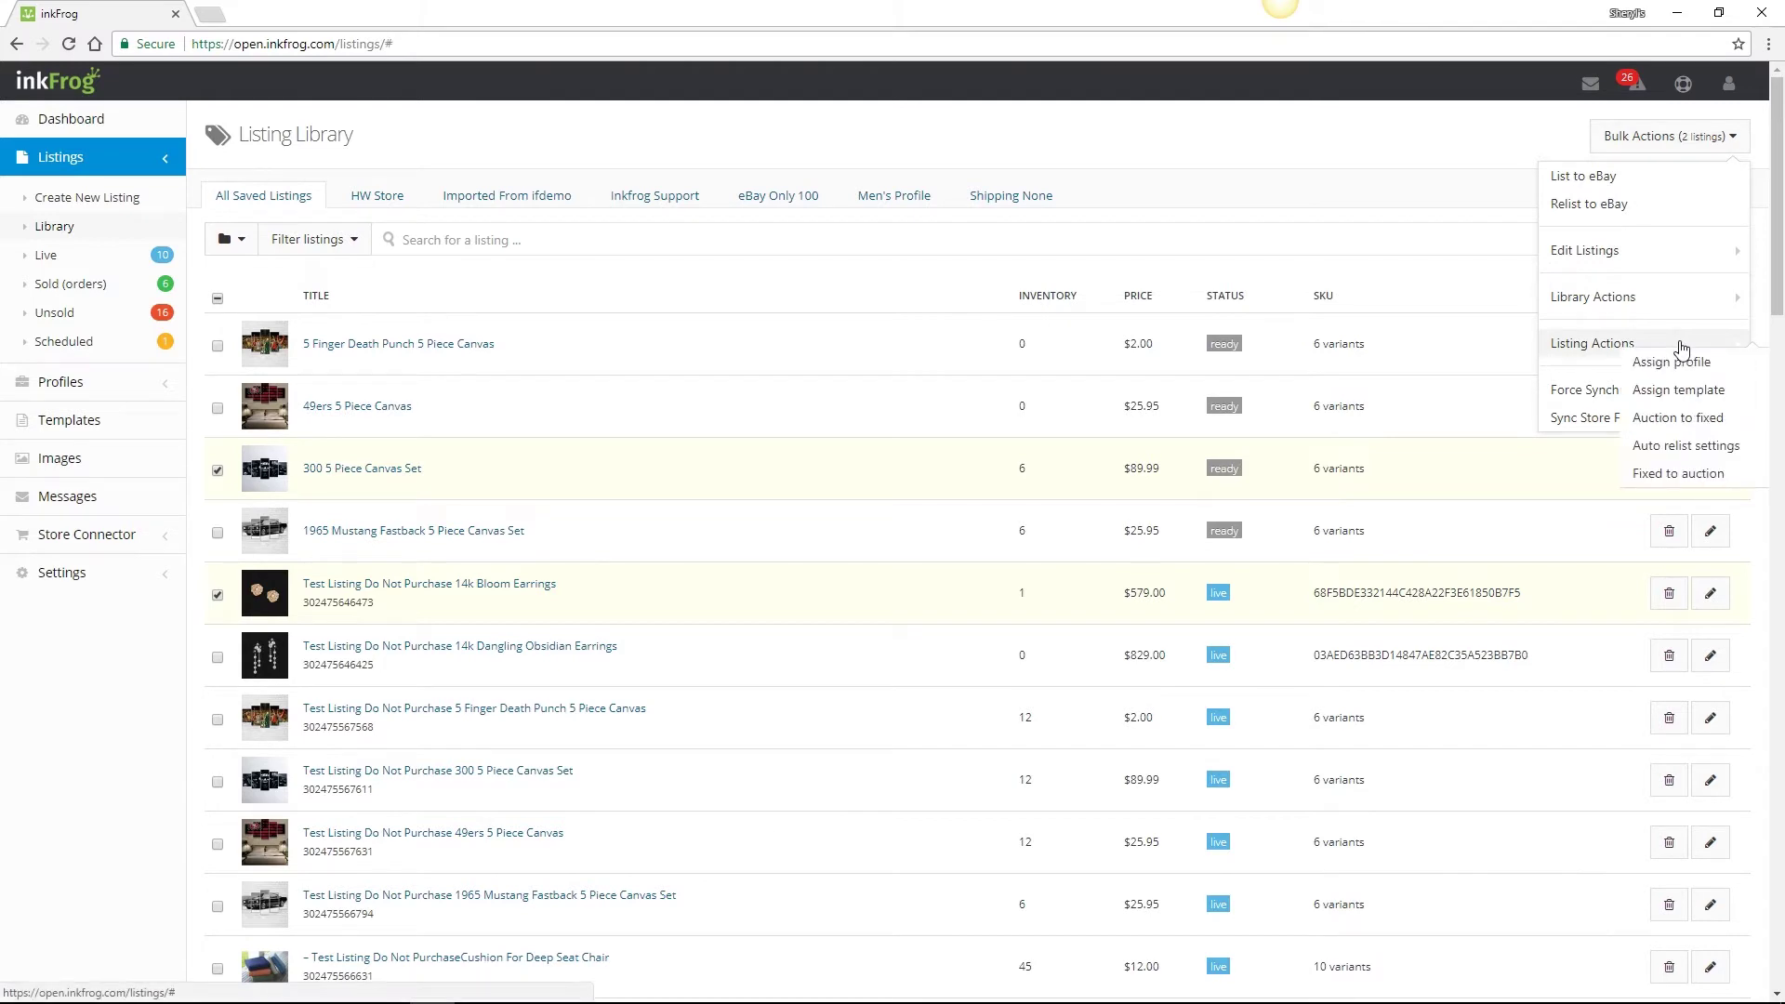
click(1682, 448)
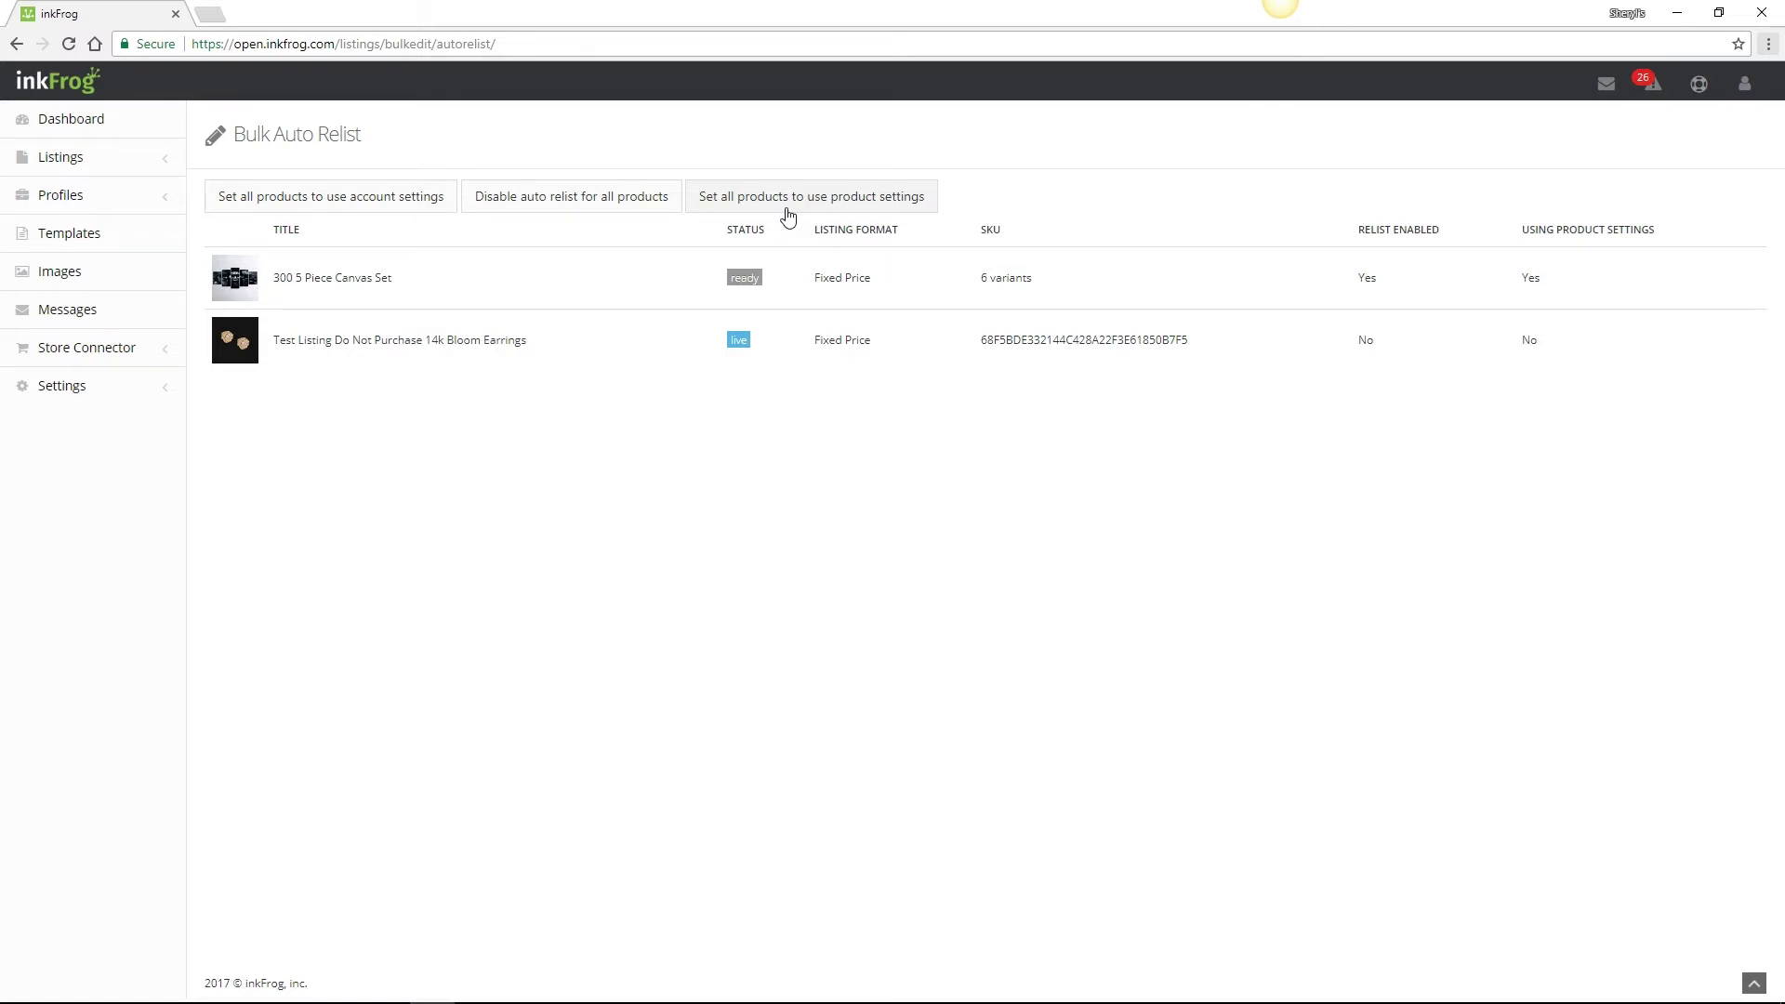
Set all products to use their own product relist settings and confirm with Set all
click(786, 208)
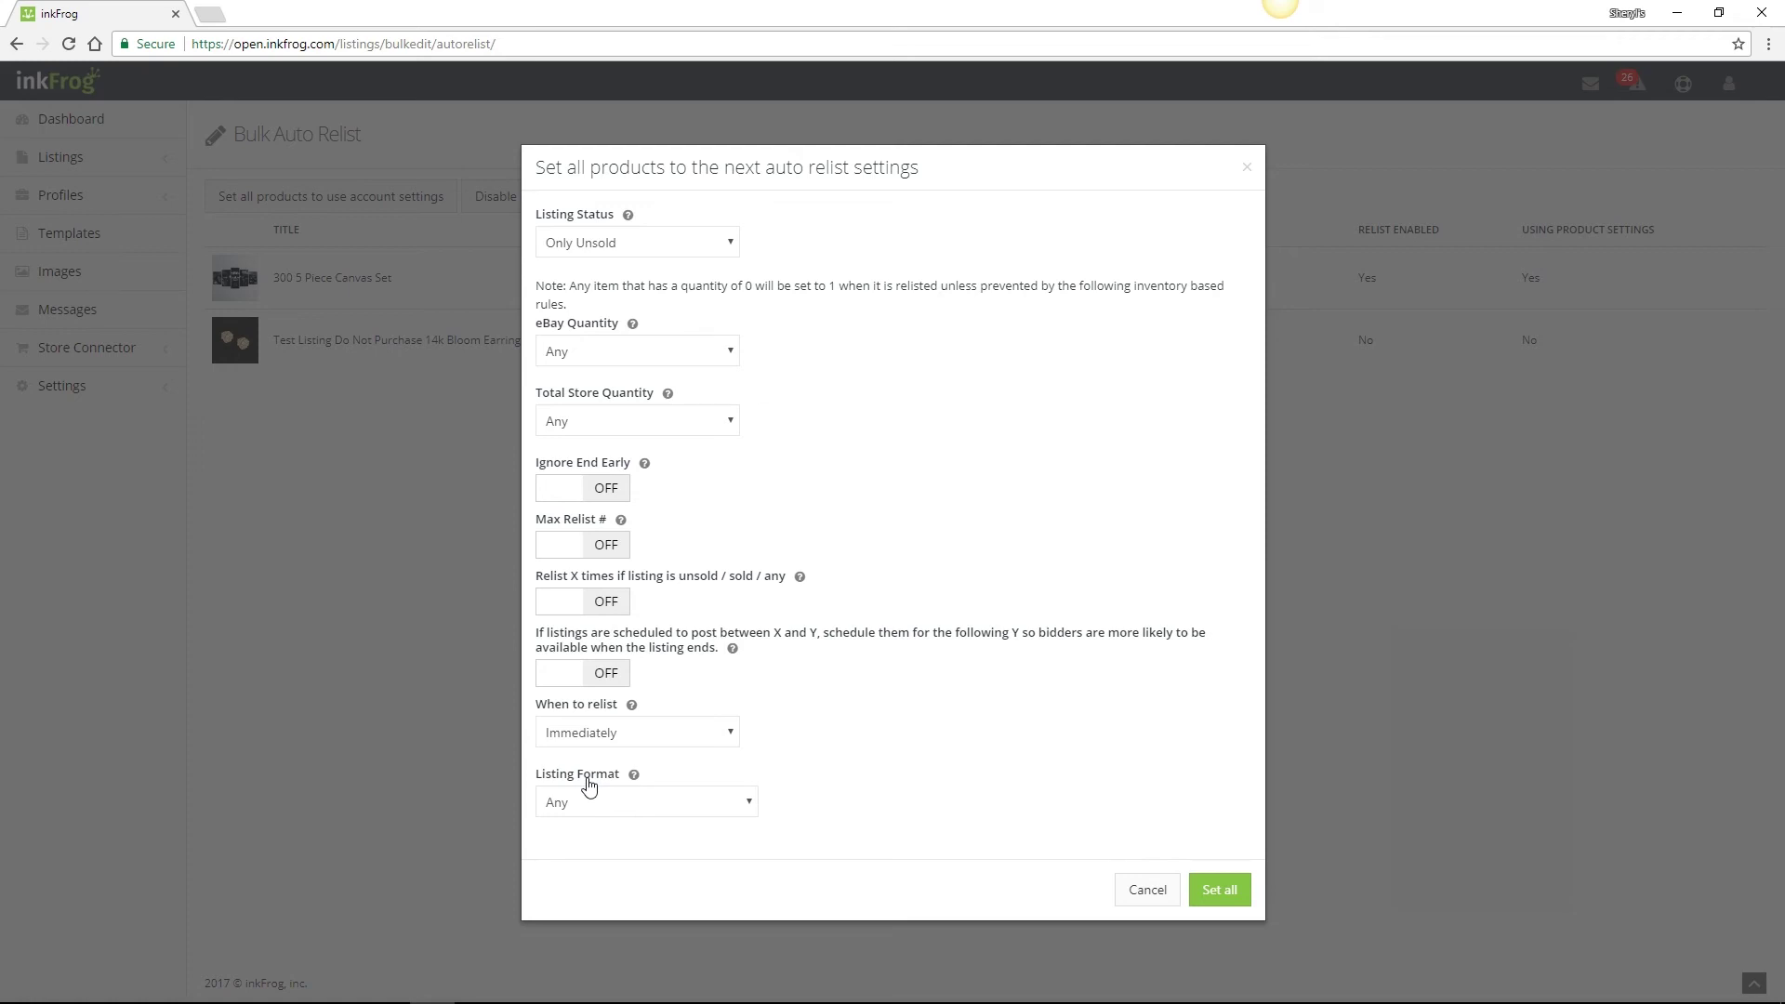
click(1203, 899)
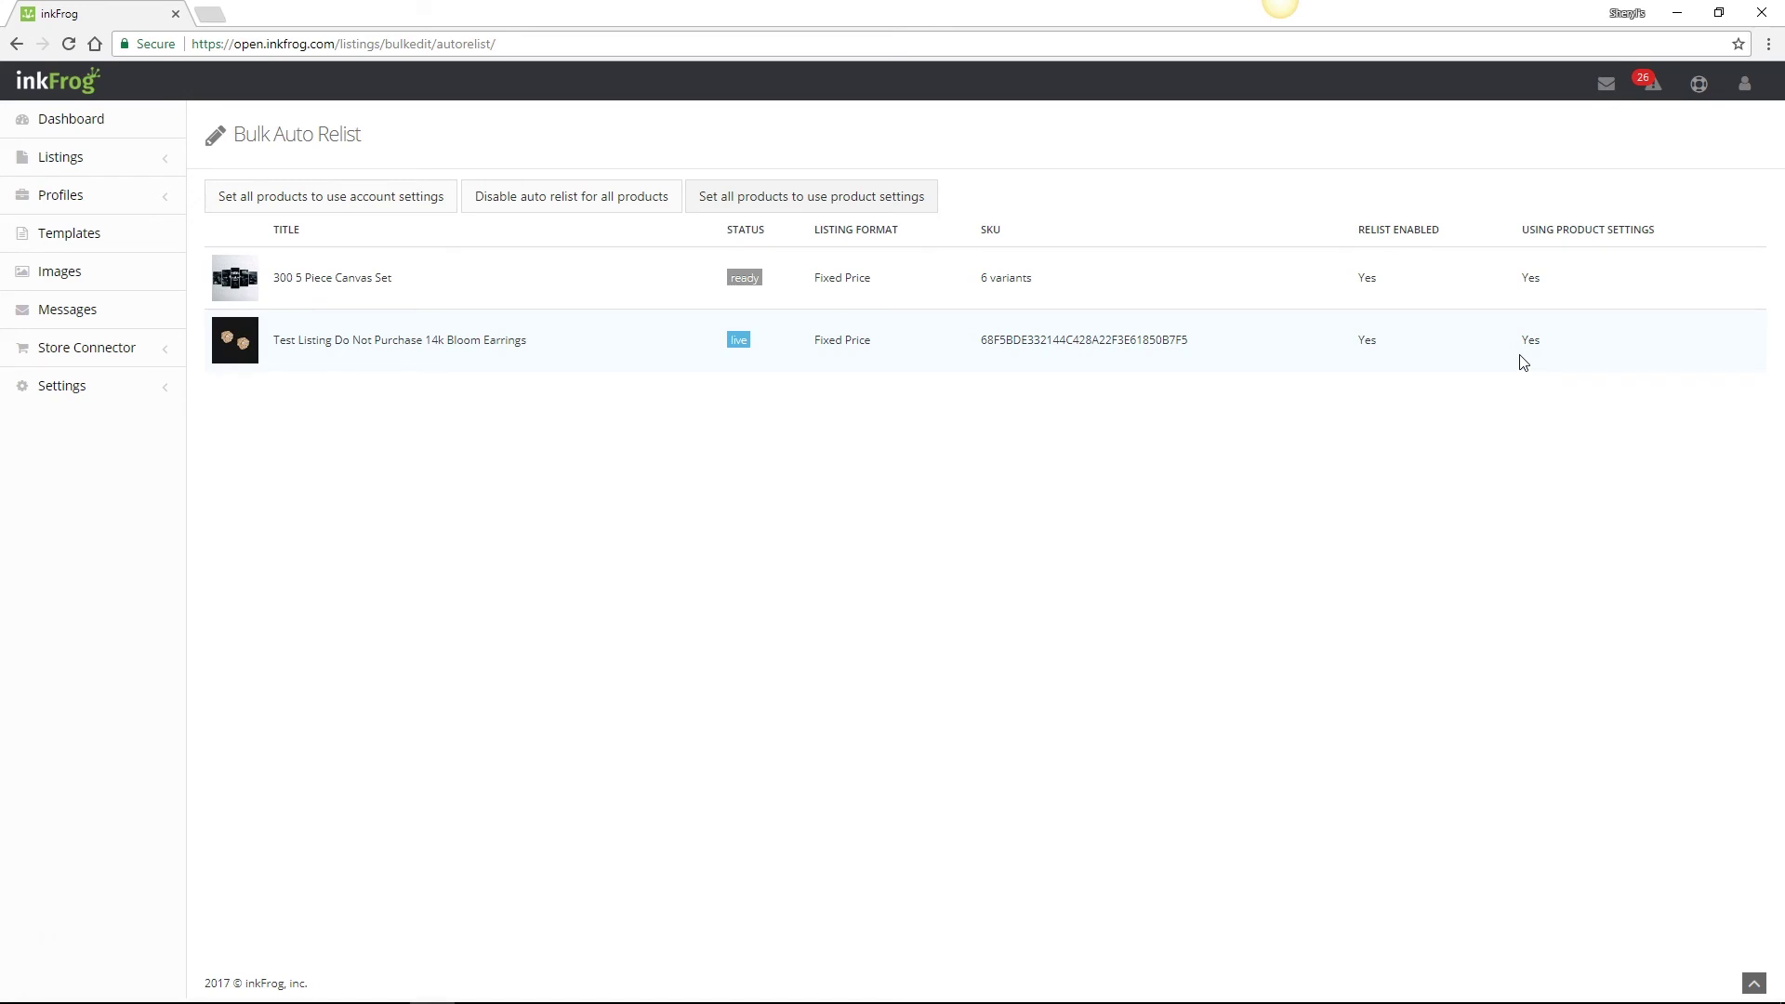
key(alt)
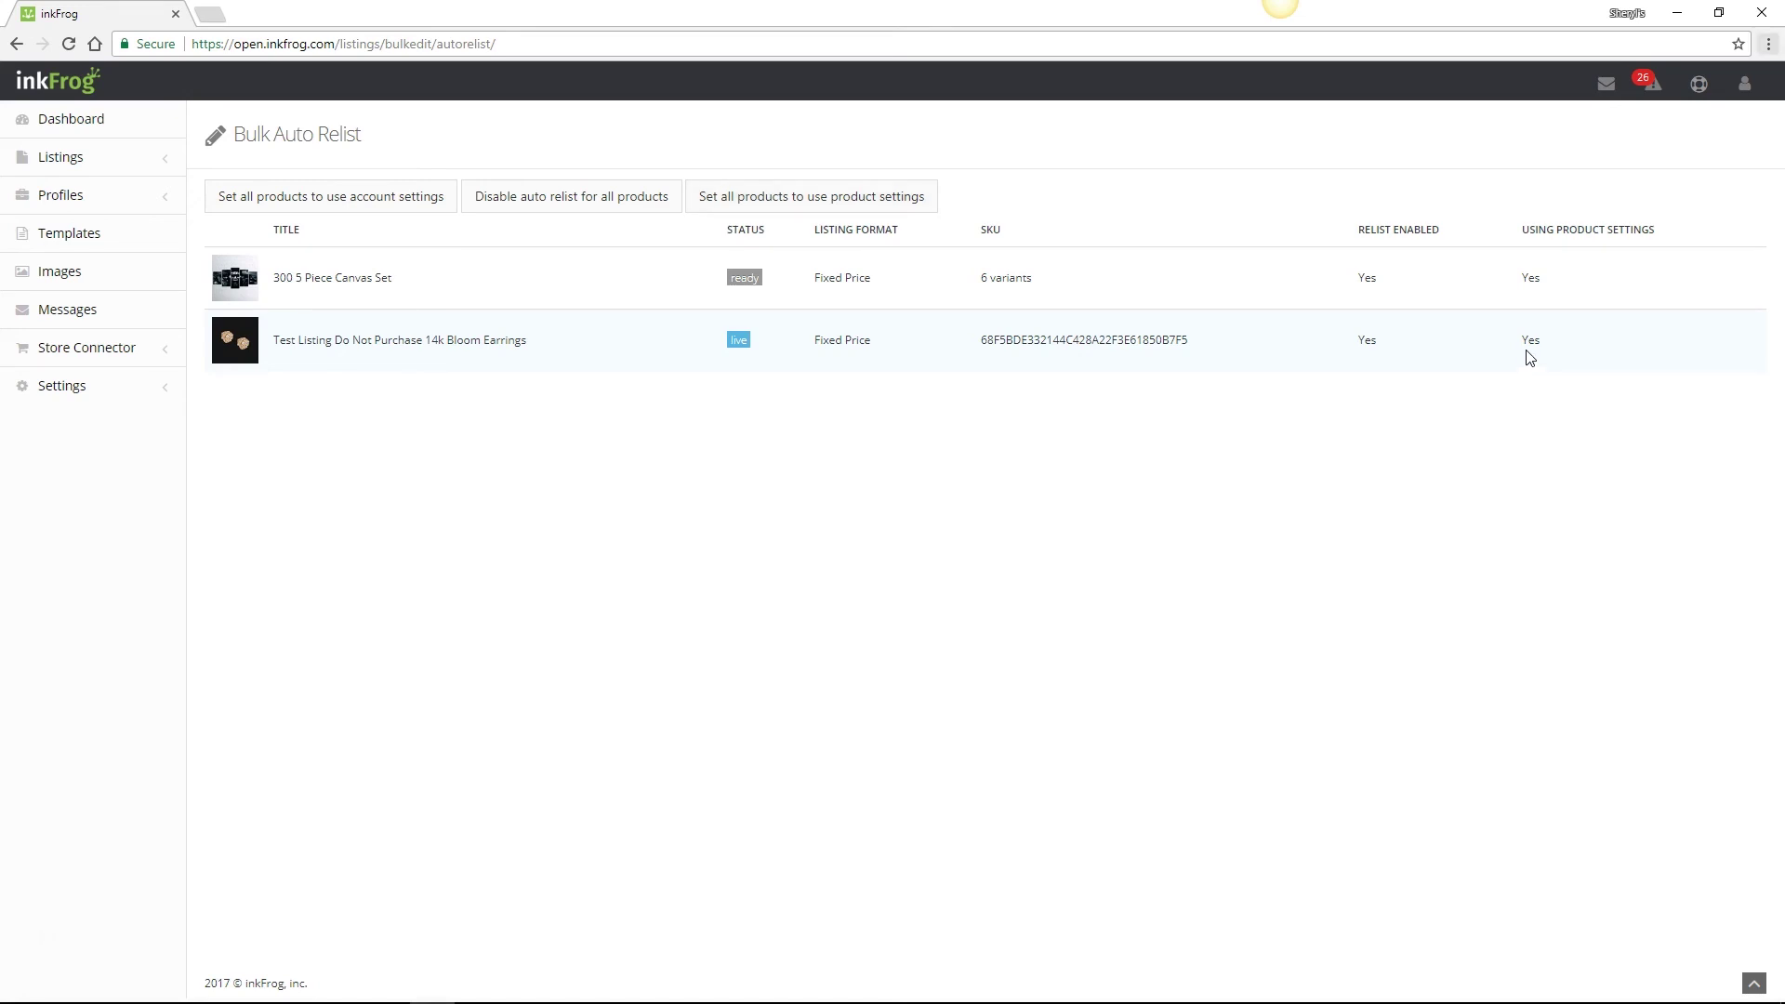